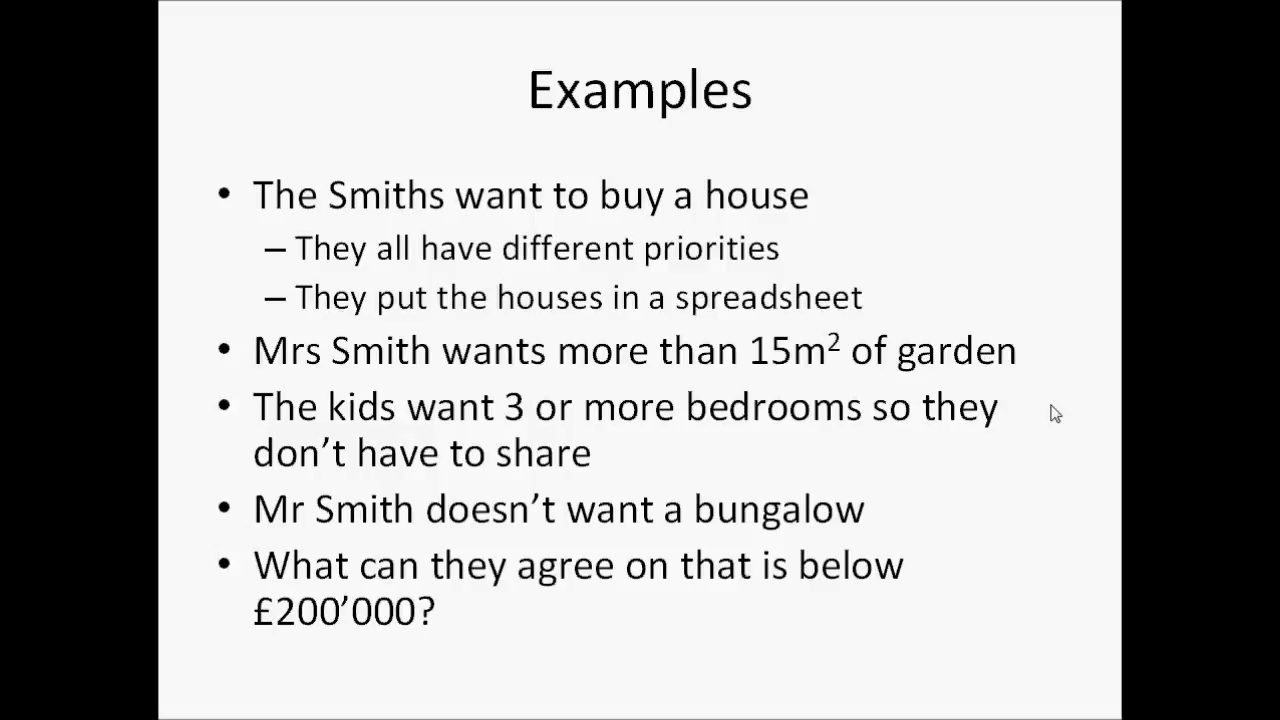
- Switch to the Houses workbook in Excel and enter the mother's title and surname as the heading in cell F1
key(alt+Tab)
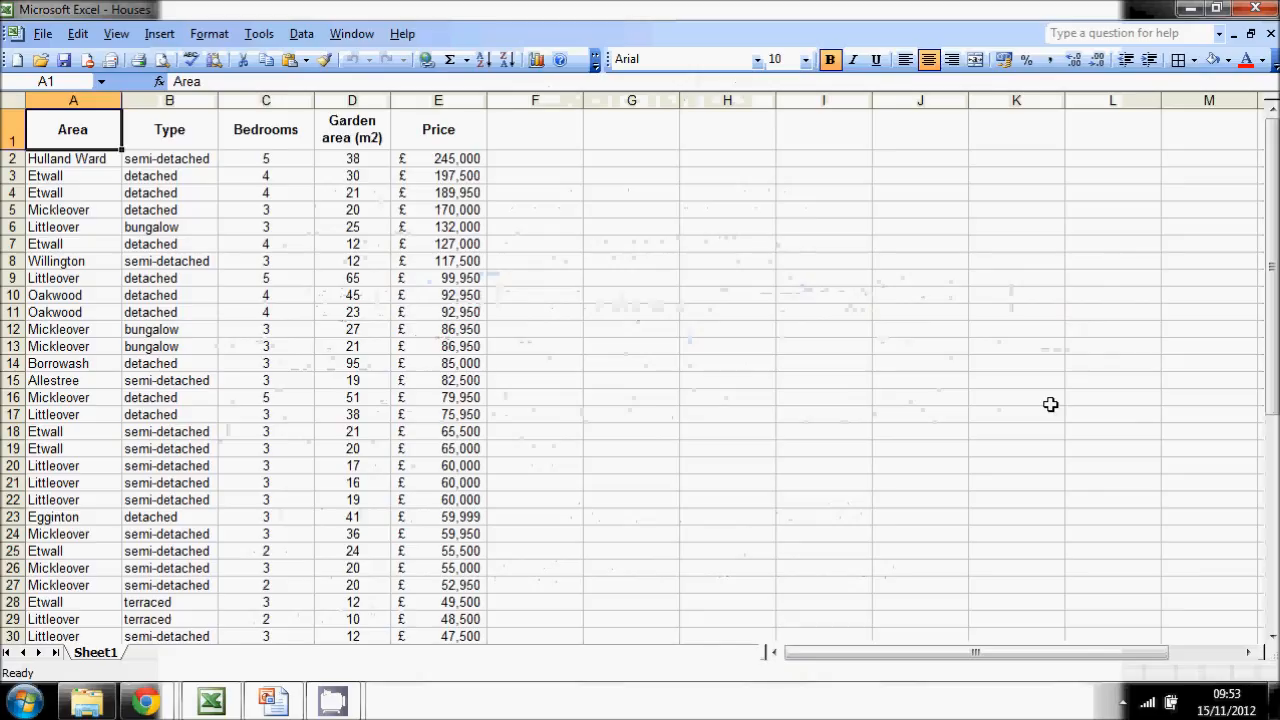
click(521, 119)
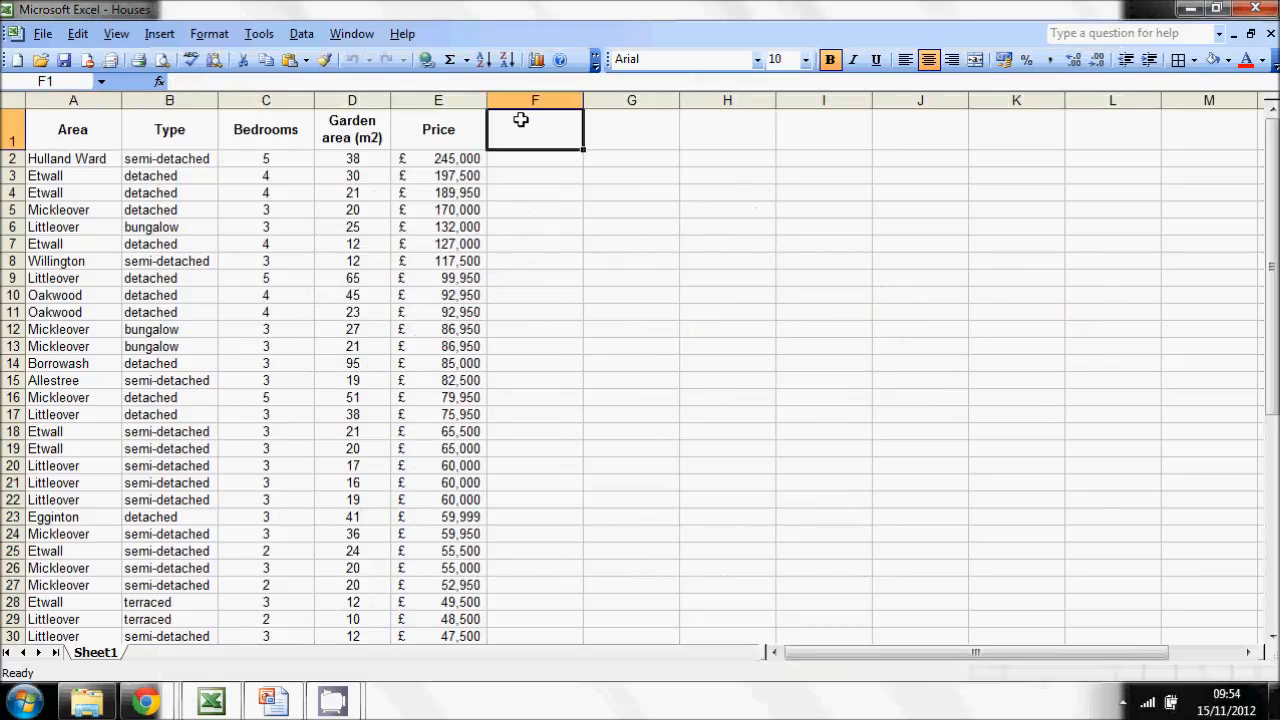
text(Mrs )
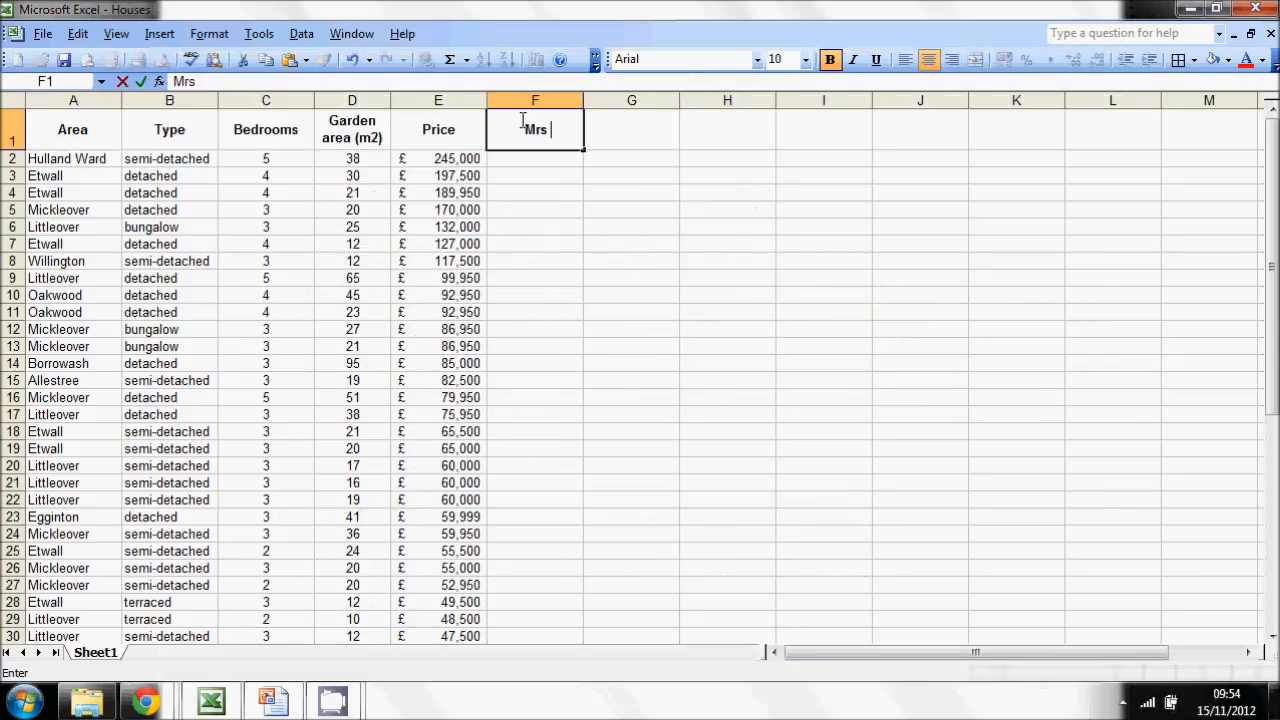
text(Smith)
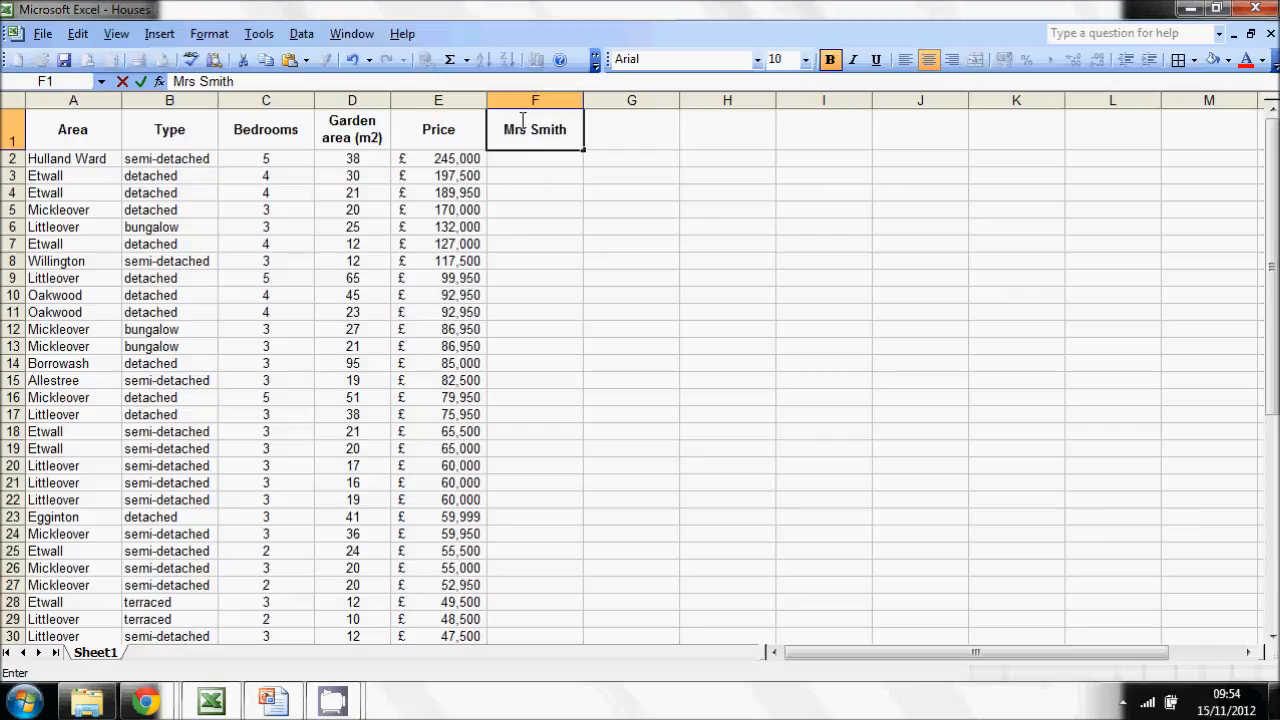
key(Return)
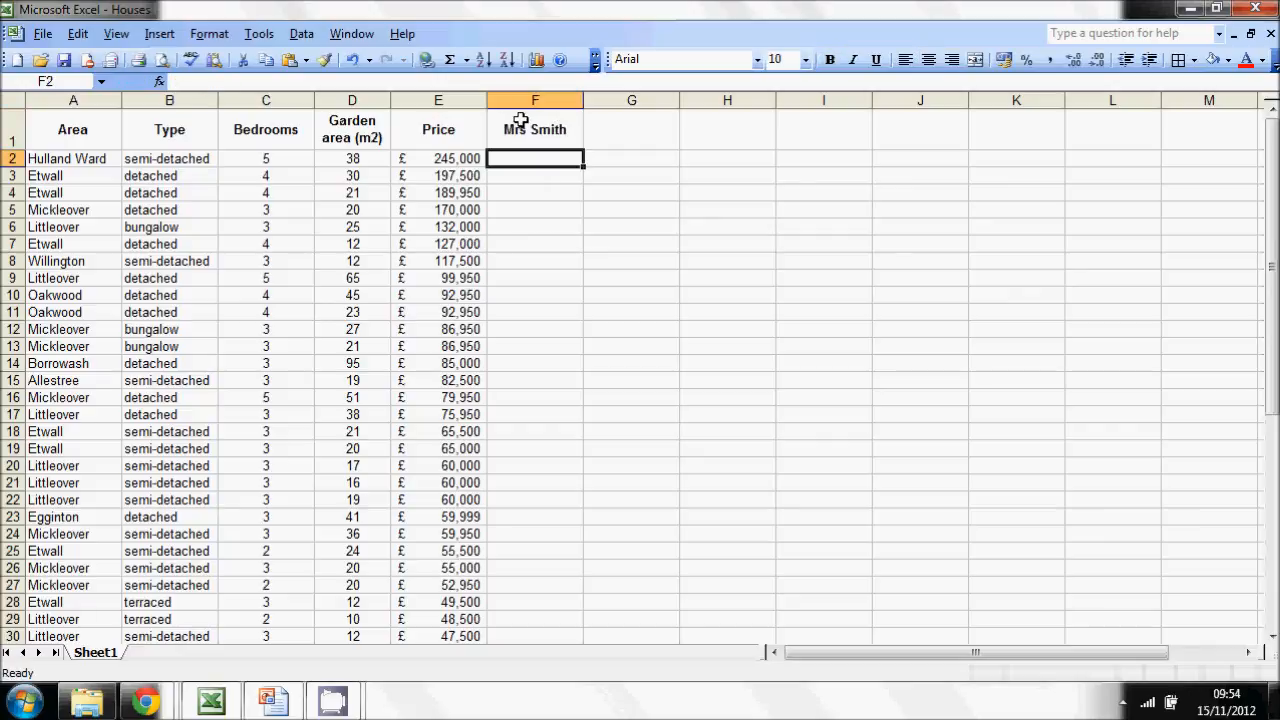
- Start an IF formula in cell F2 that tests whether the garden area in D2 is greater than 15
click(236, 81)
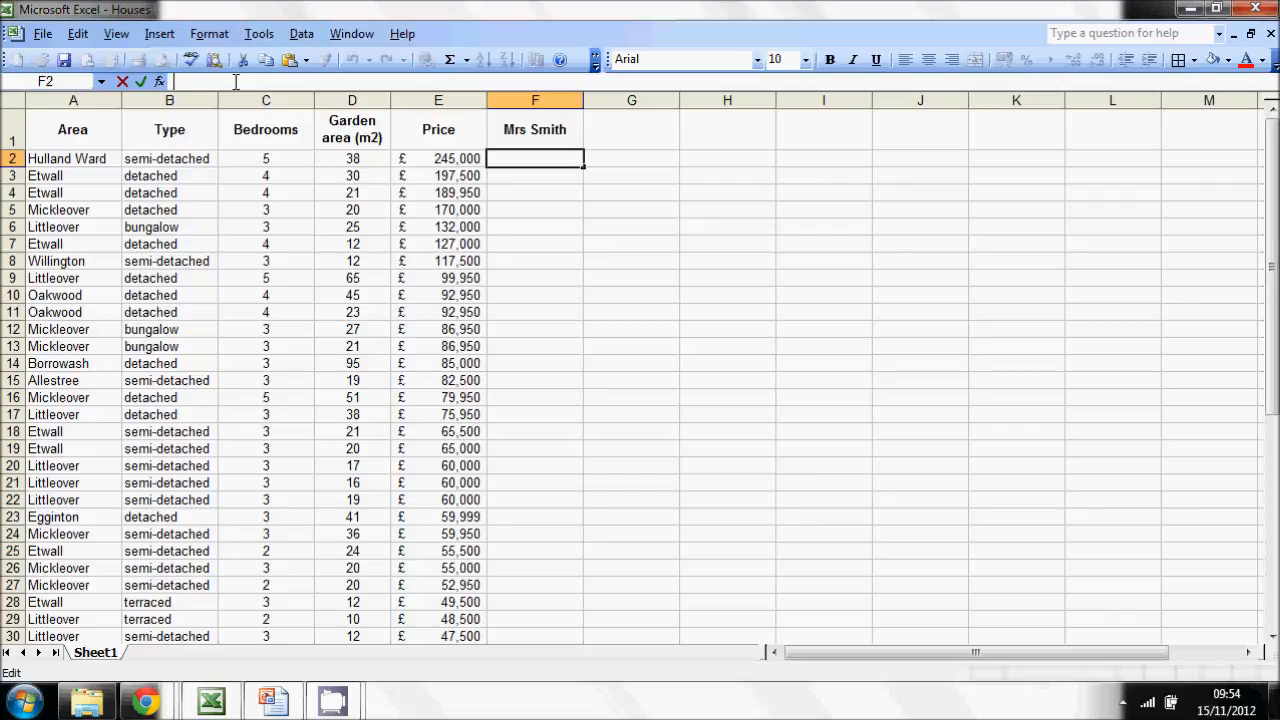
text(=)
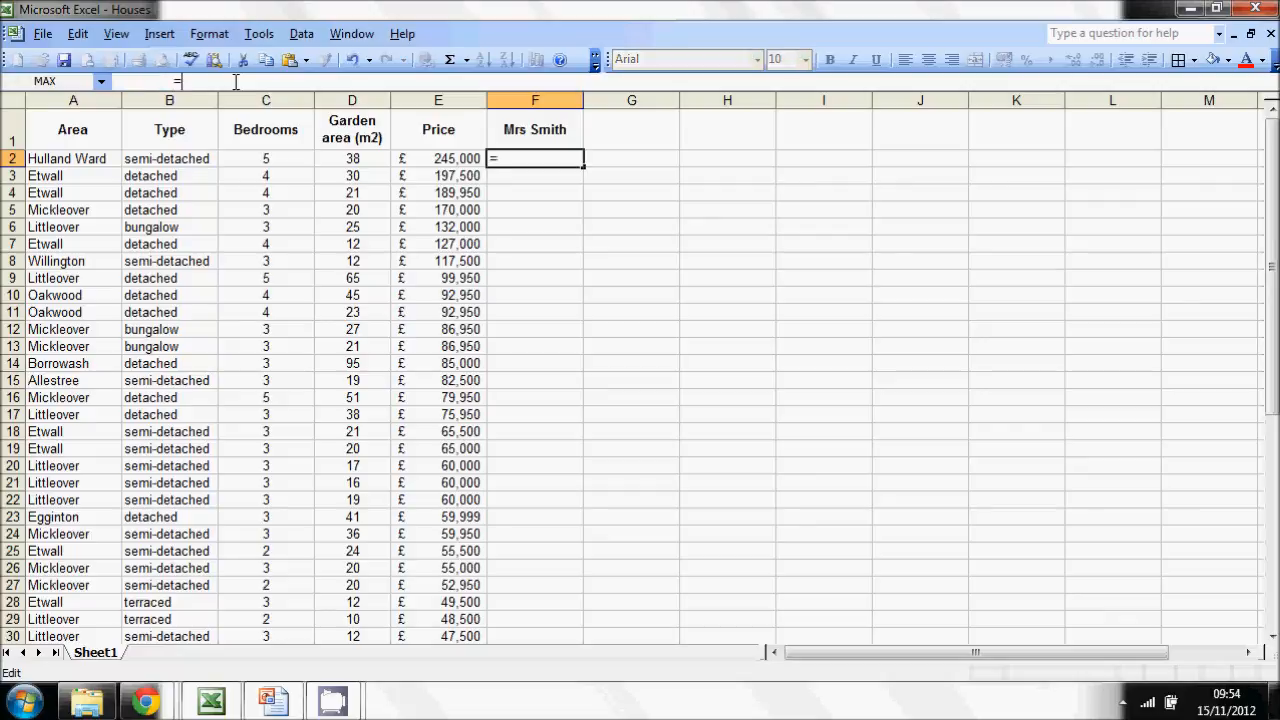
text(IF()
click(345, 158)
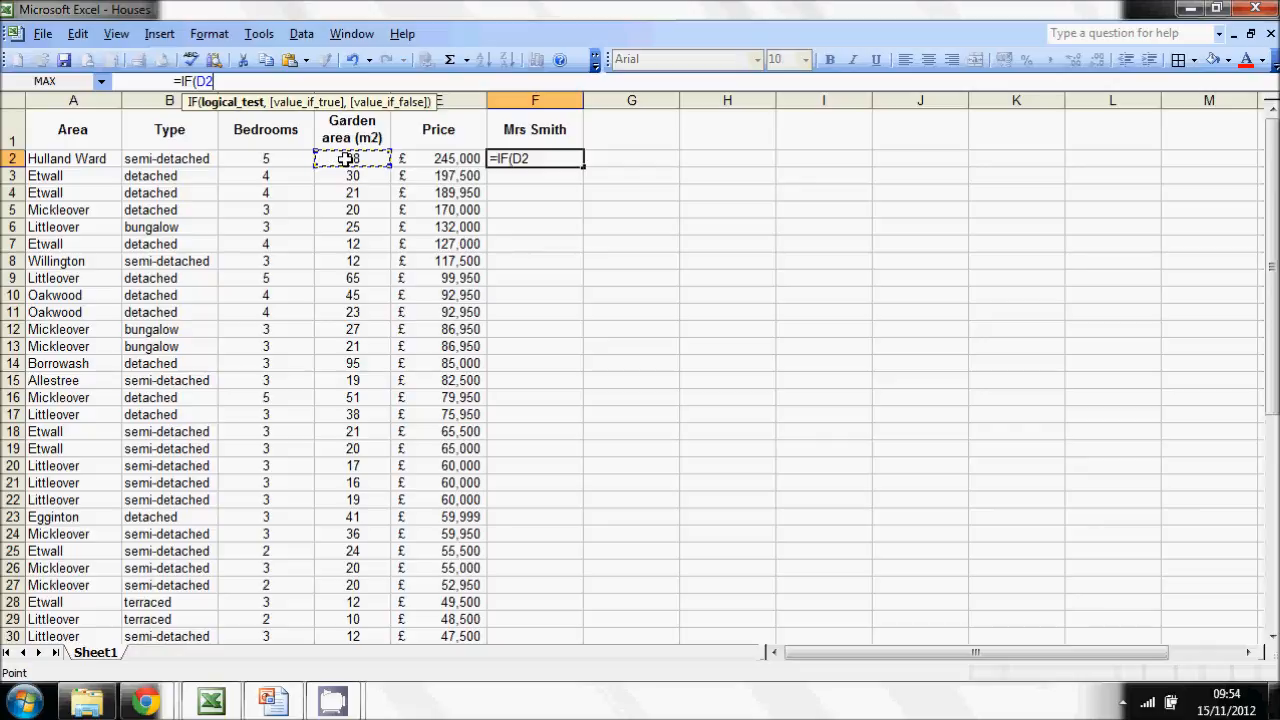
text(>15)
text(,)
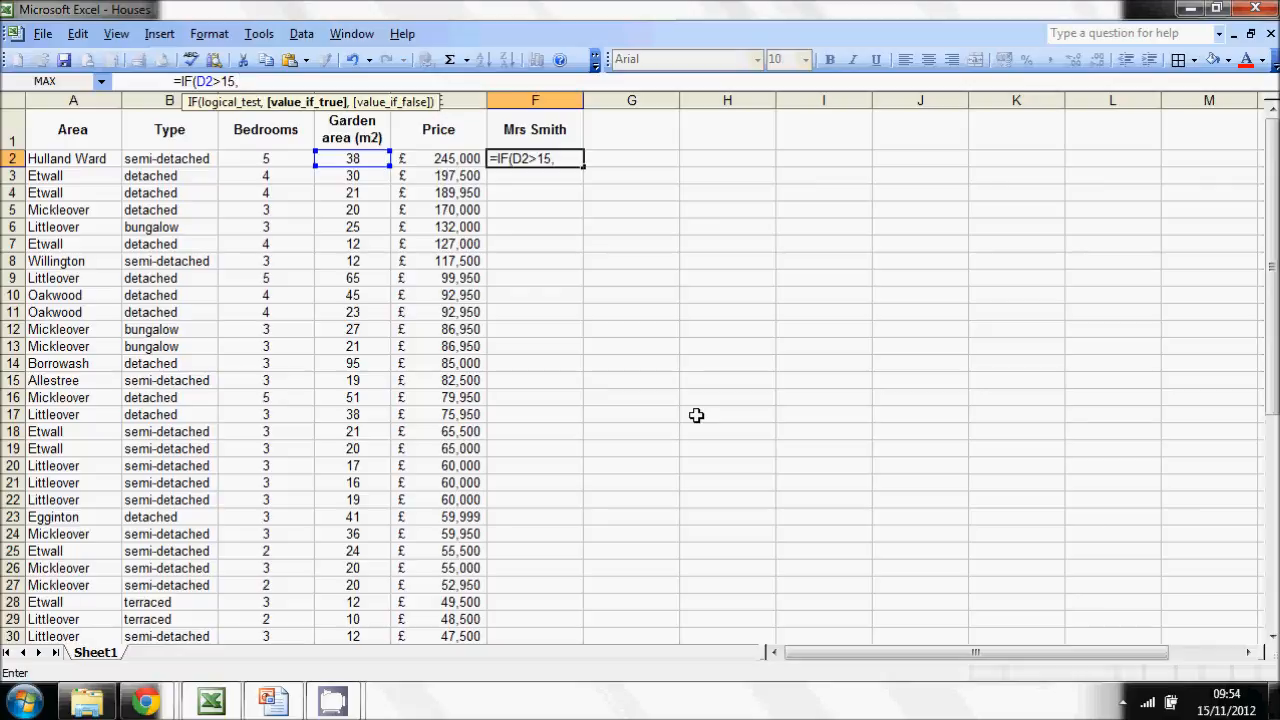
text("Mayb)
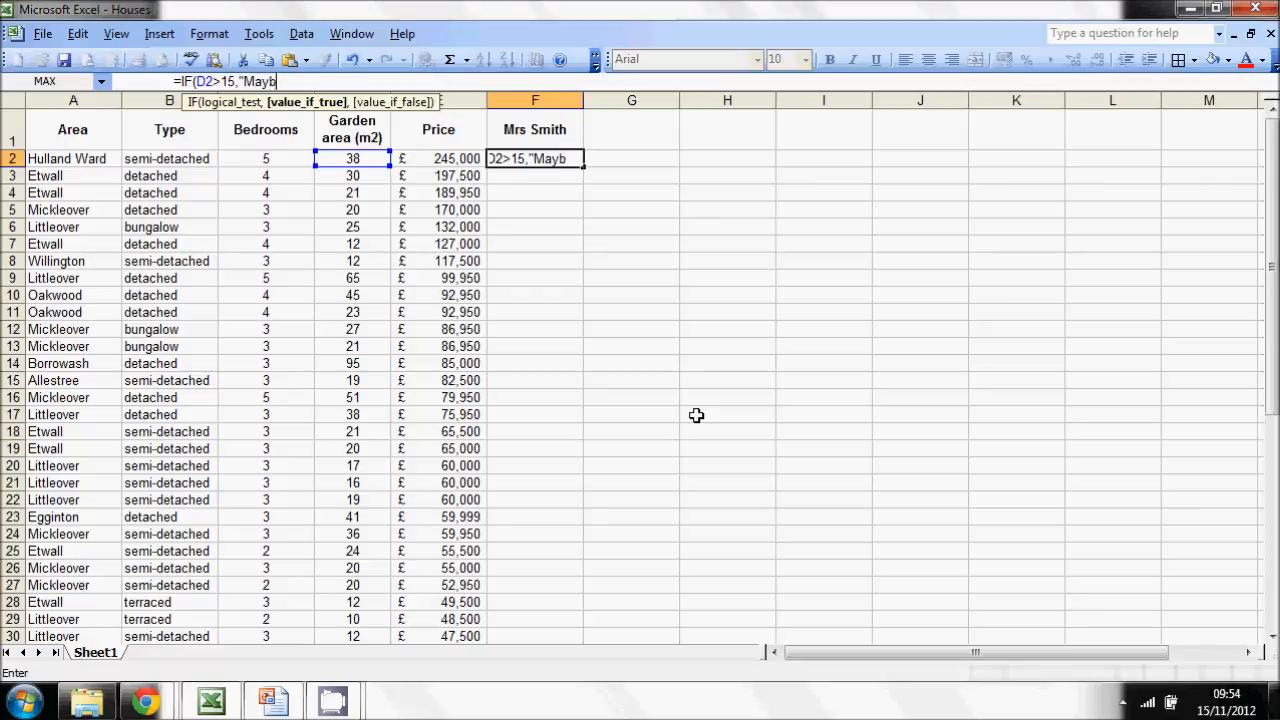
text(e",)
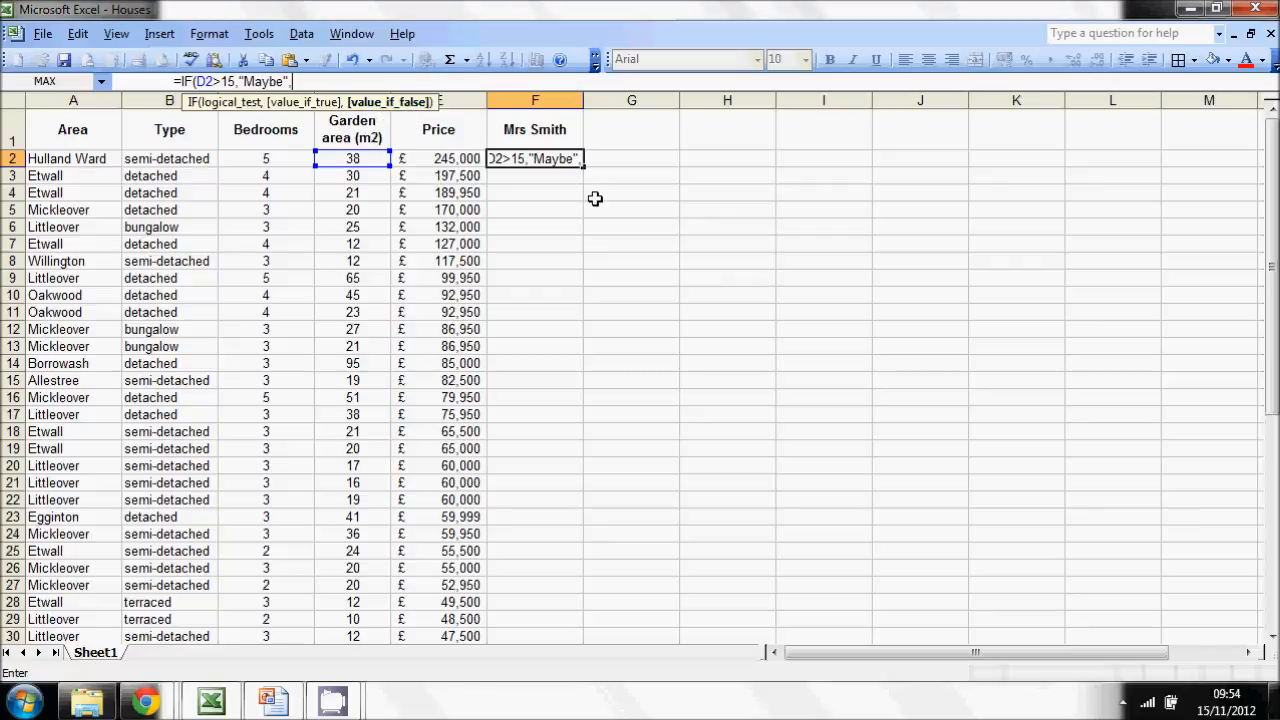
text(")
text(N)
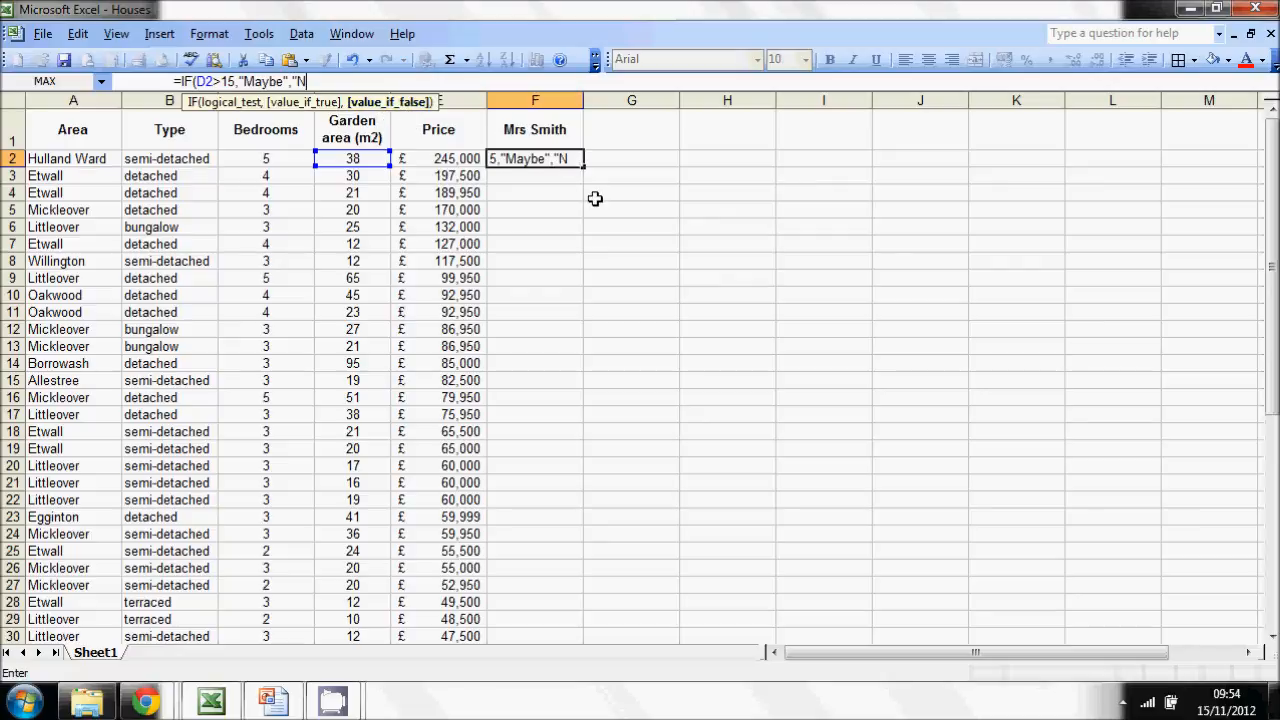
text(o")
- Complete the IF formula in F2 so it returns "Maybe" when true and "No" when false
key(Return)
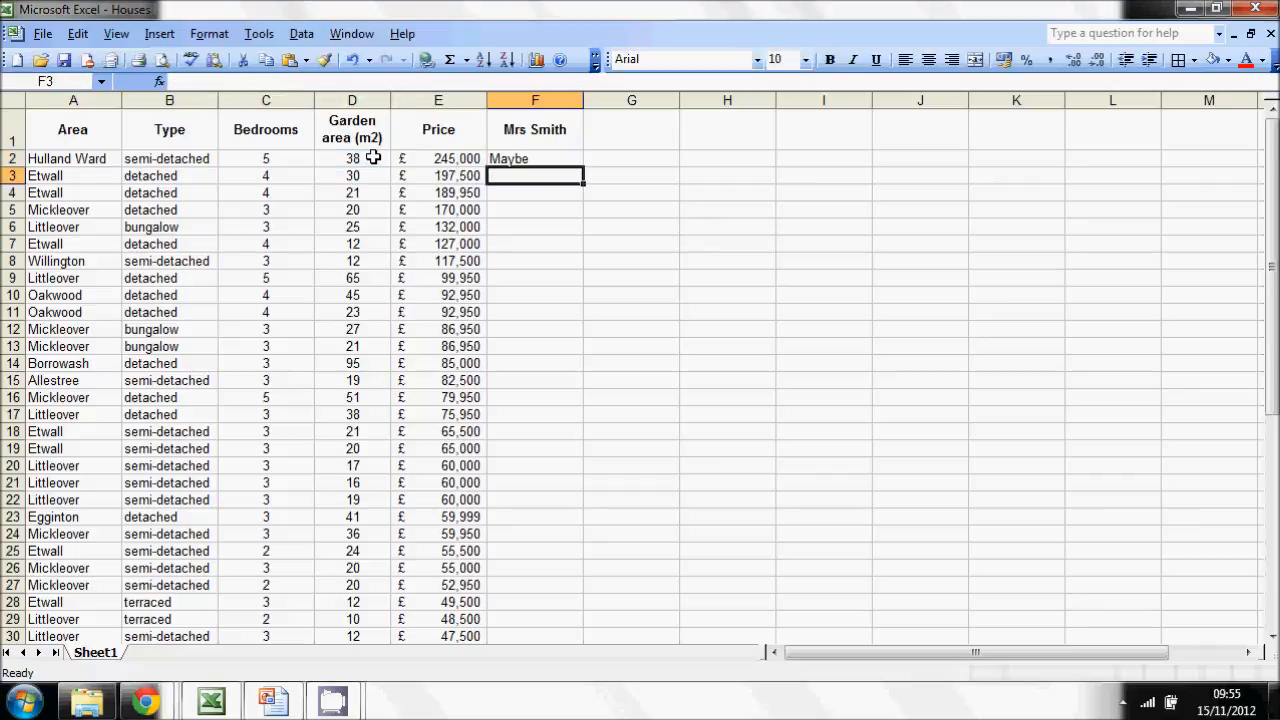
- Copy the garden-area formula from F2 down through F35 and check the filled column
click(573, 160)
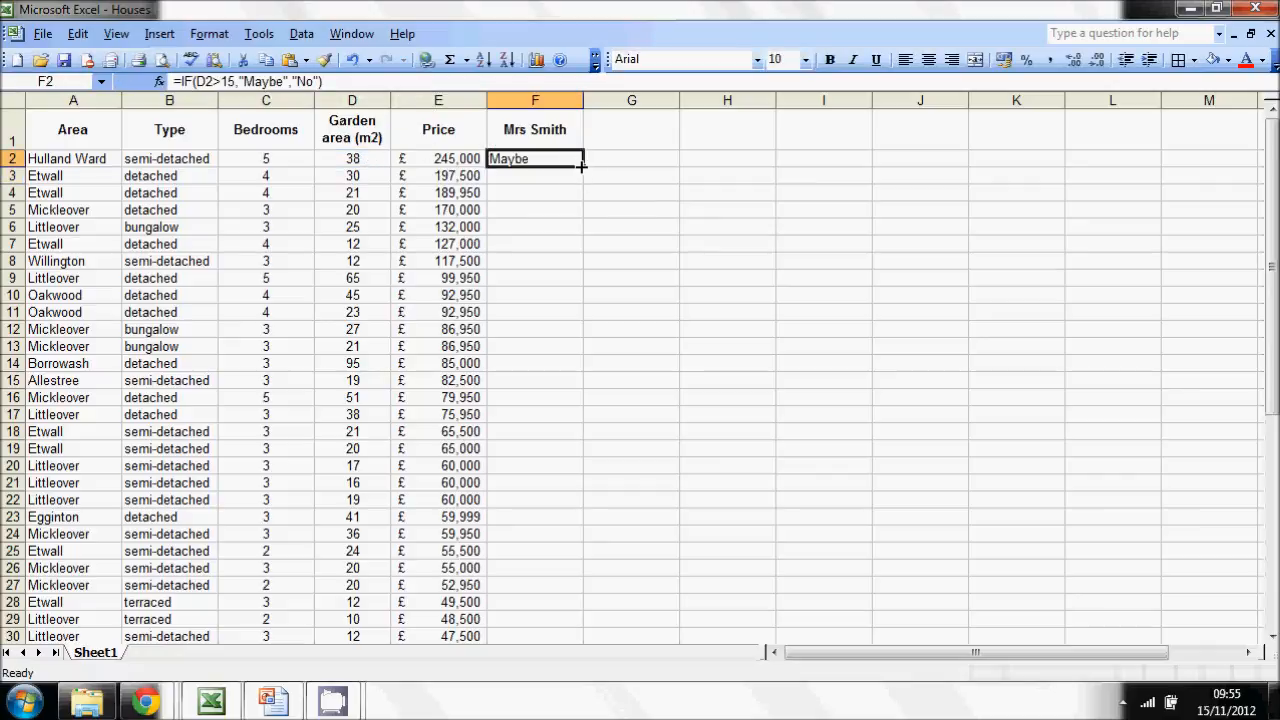
drag(581, 167, 556, 496)
click(781, 438)
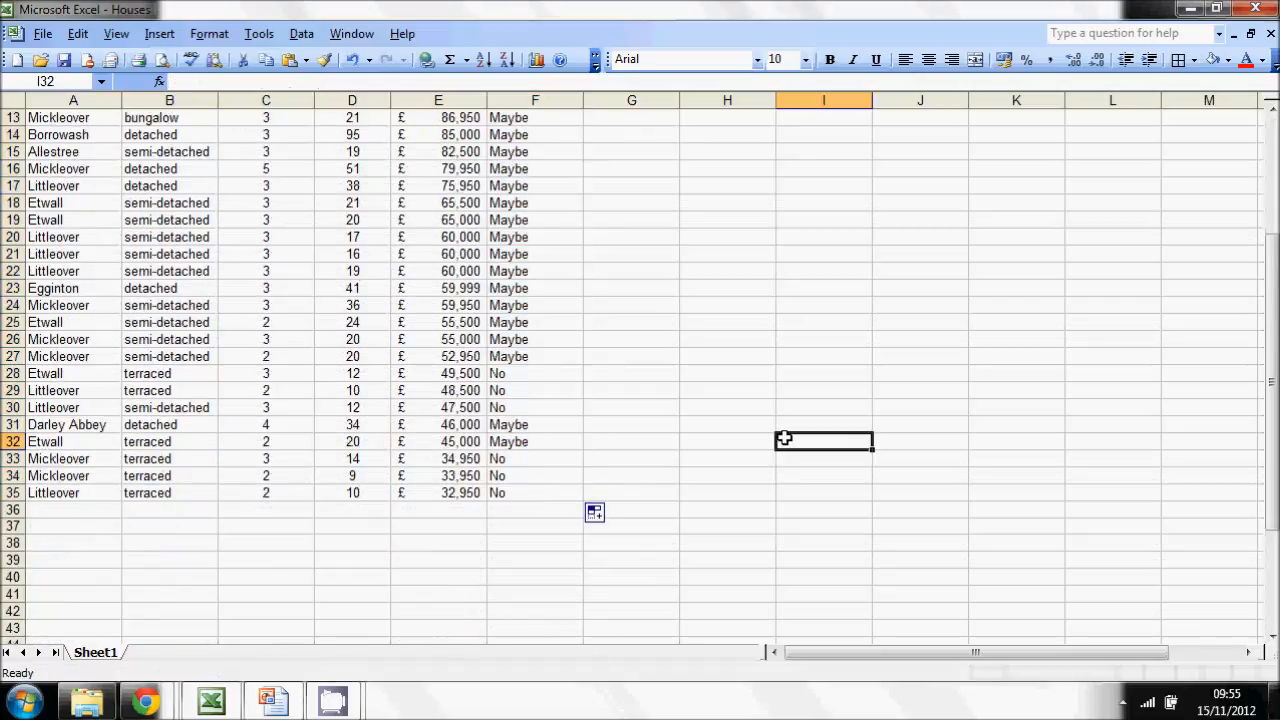
scroll(1270, 510, up, 4)
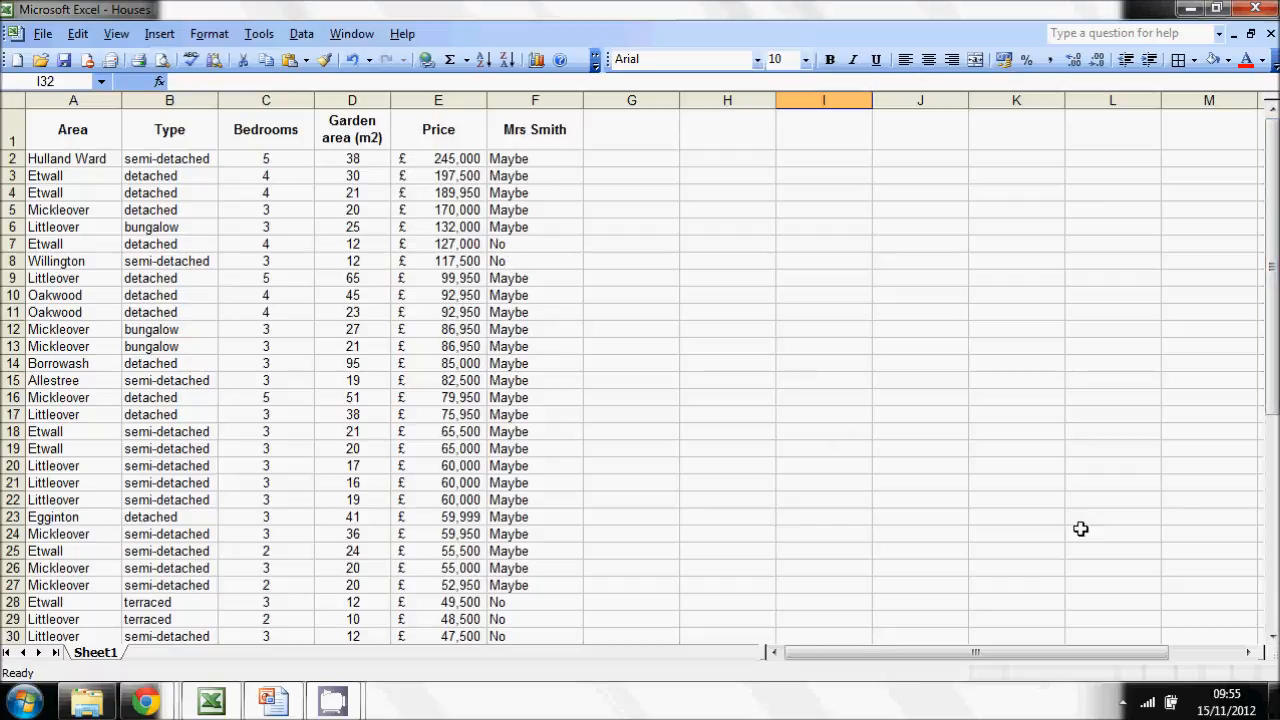
scroll(640, 380, down, 4)
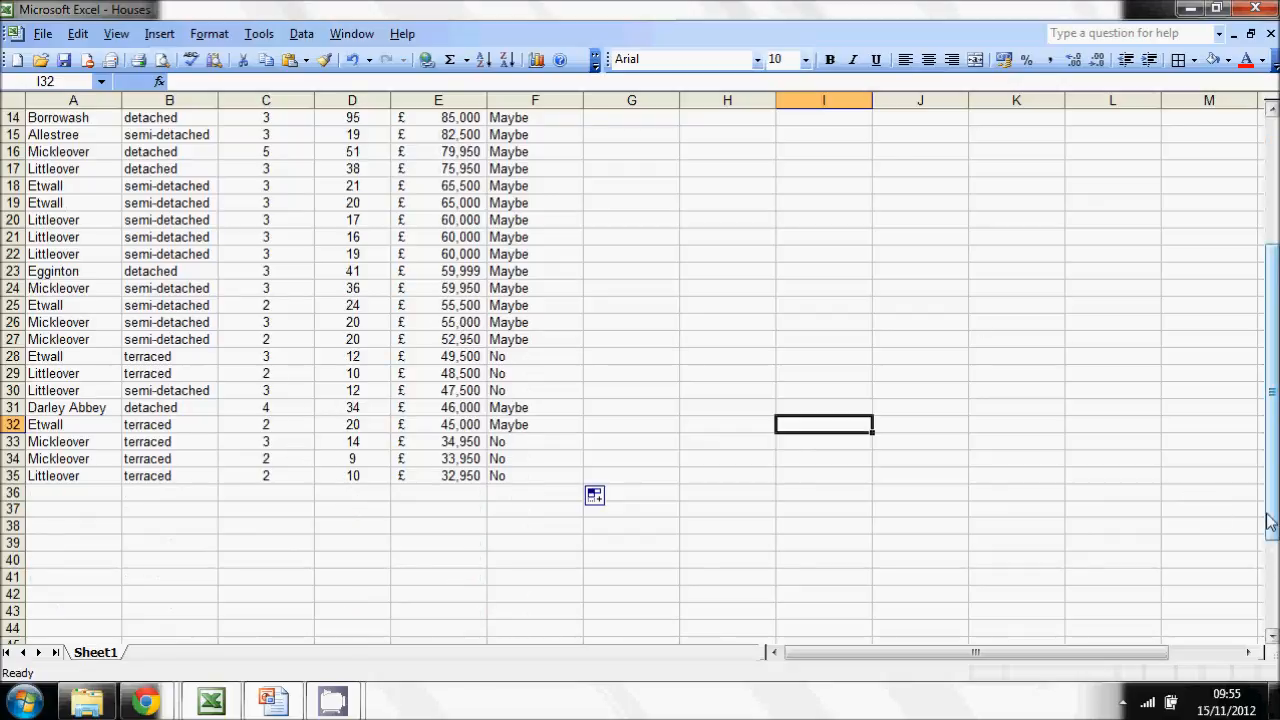
drag(1270, 430, 1270, 300)
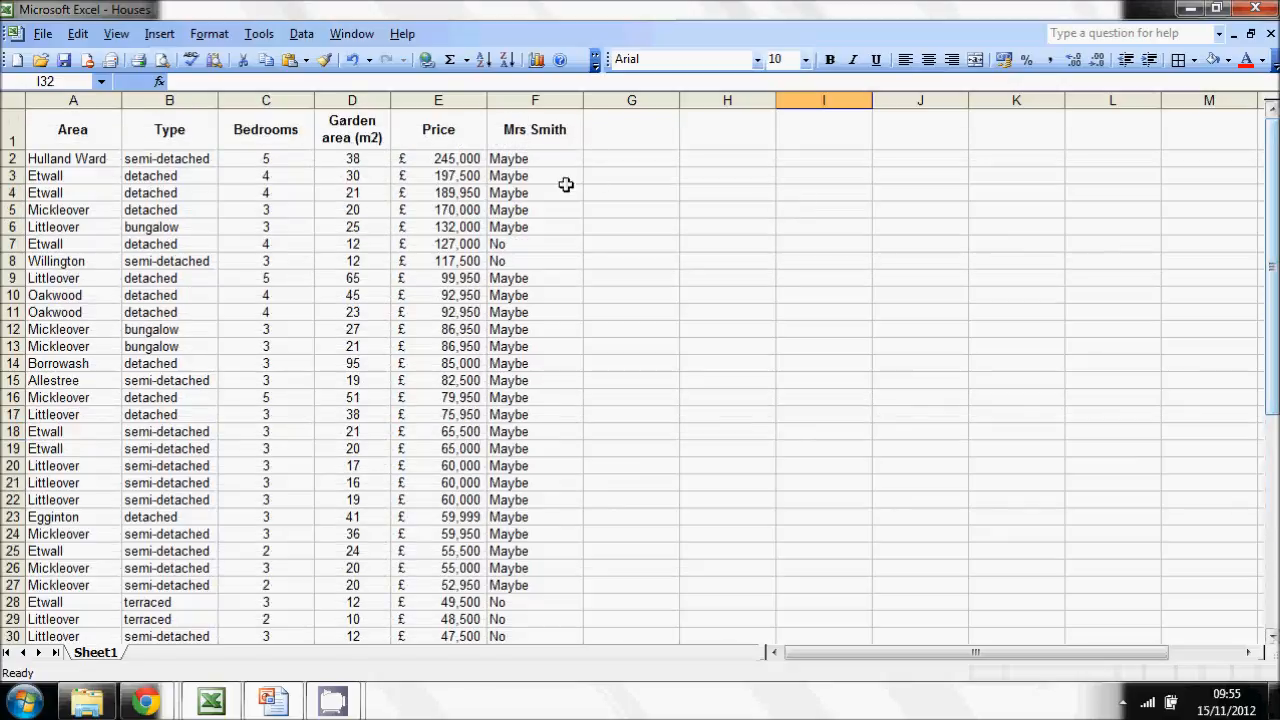
click(520, 158)
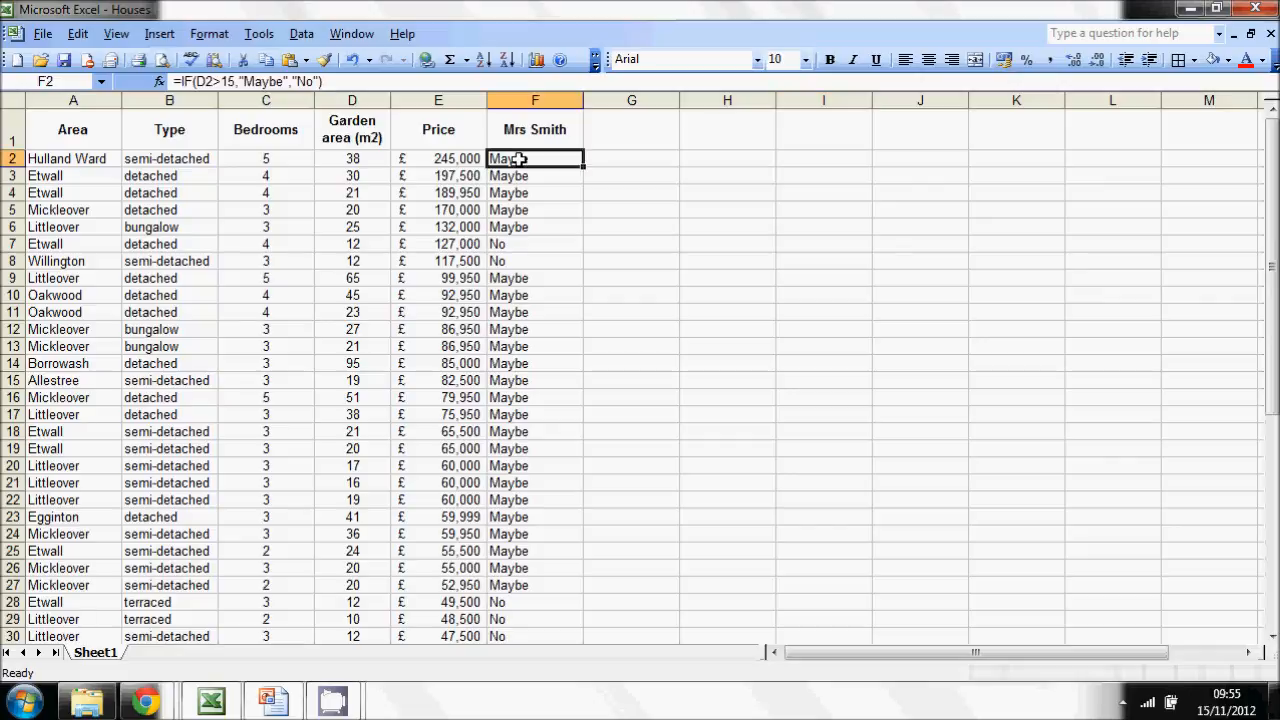
- Review the kids' requirement on the Examples slide and add the bold heading "Kids" in cell G1 of the workbook
key(alt+Tab)
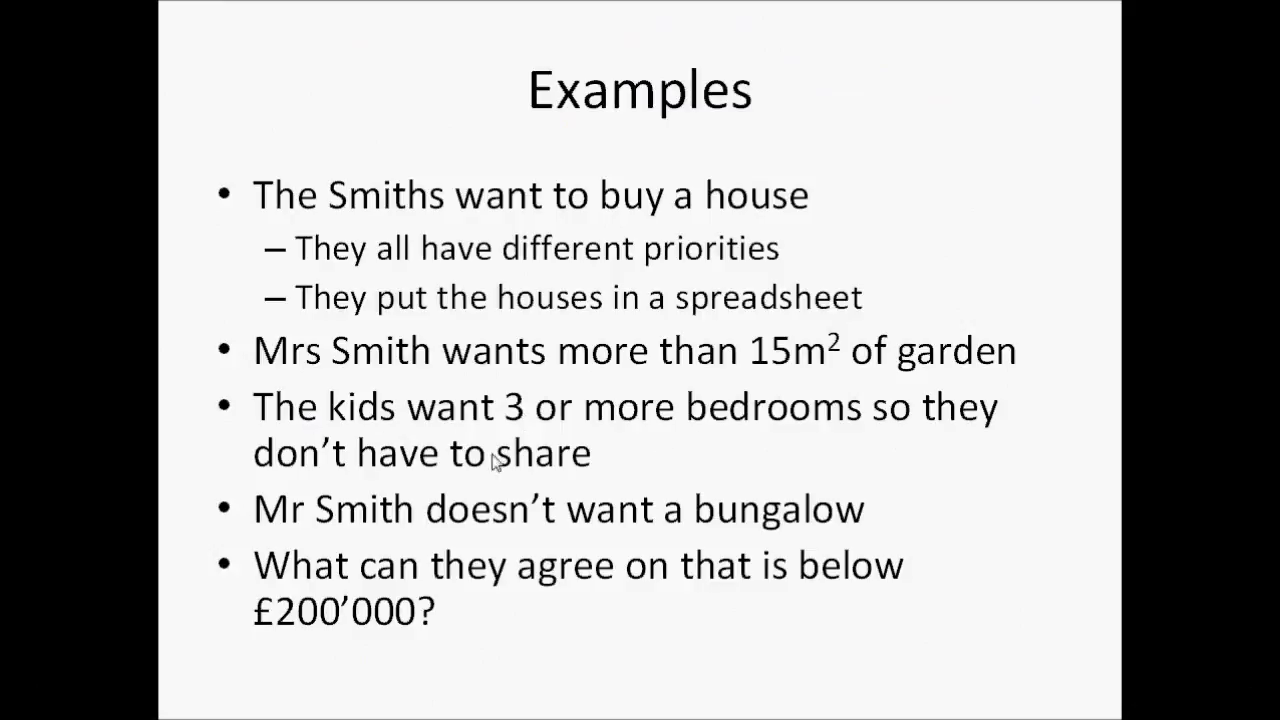
key(alt+Tab)
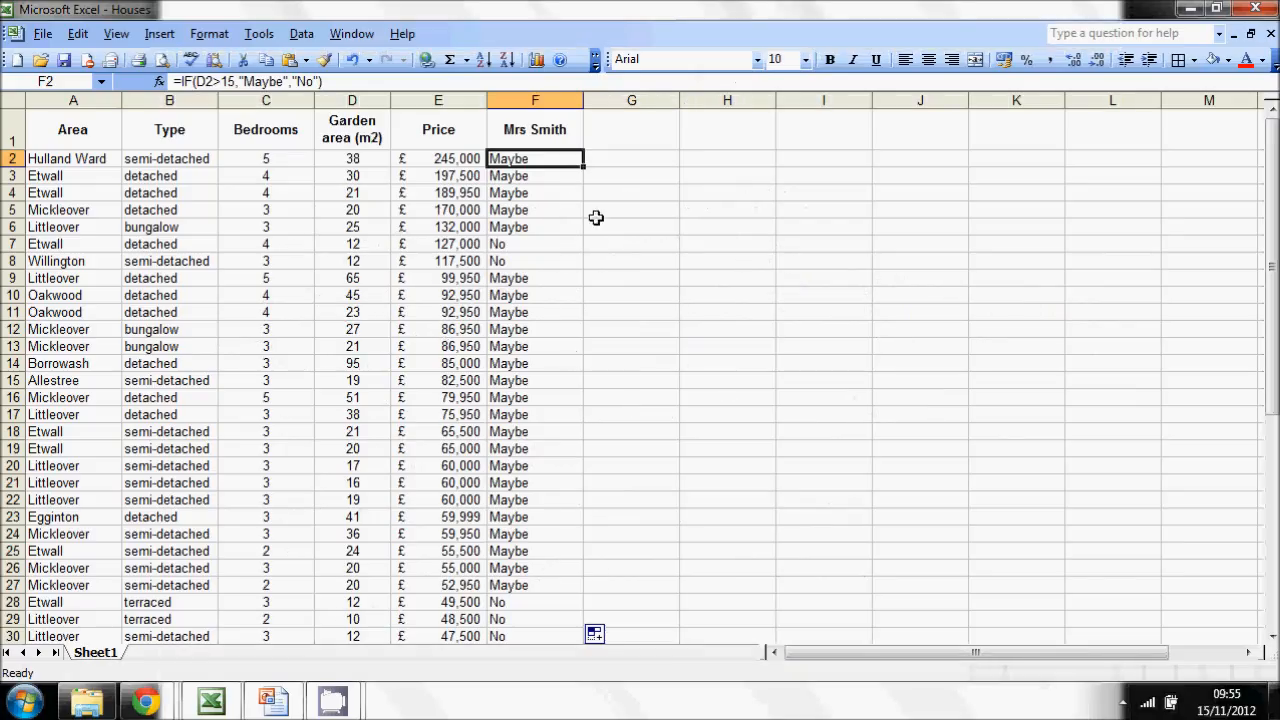
click(622, 156)
click(617, 136)
text(Kids)
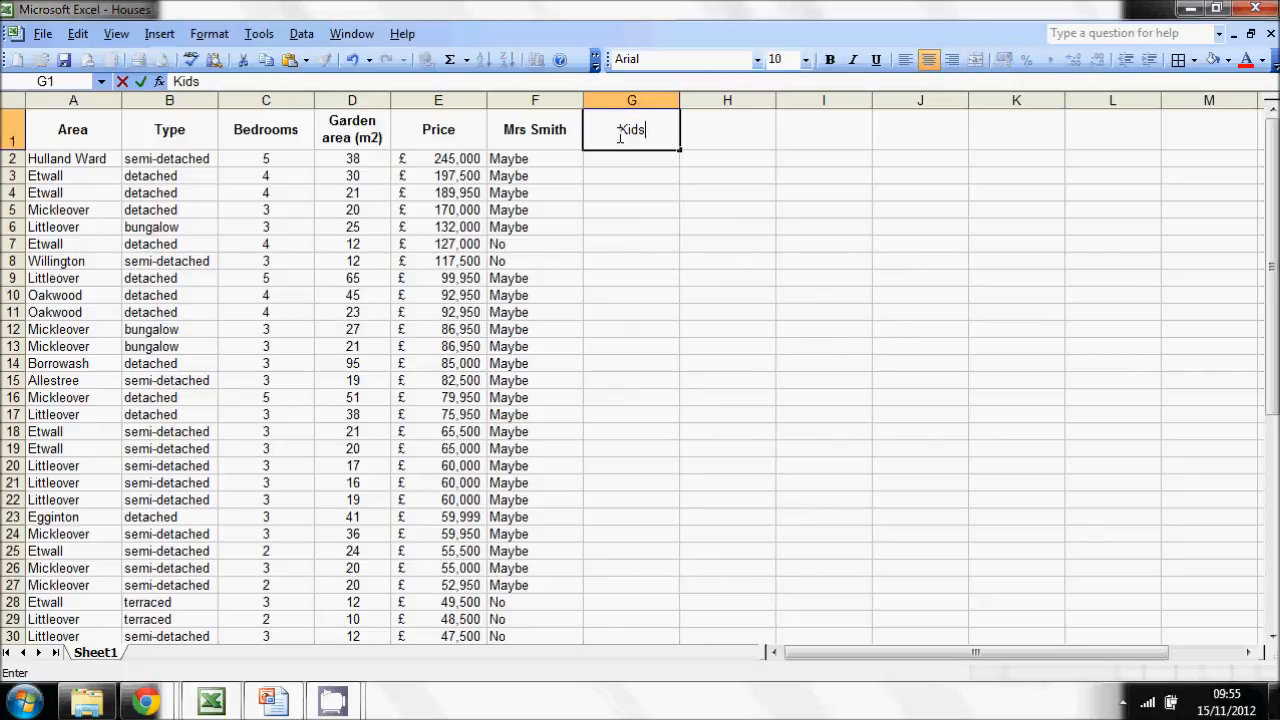
key(Return)
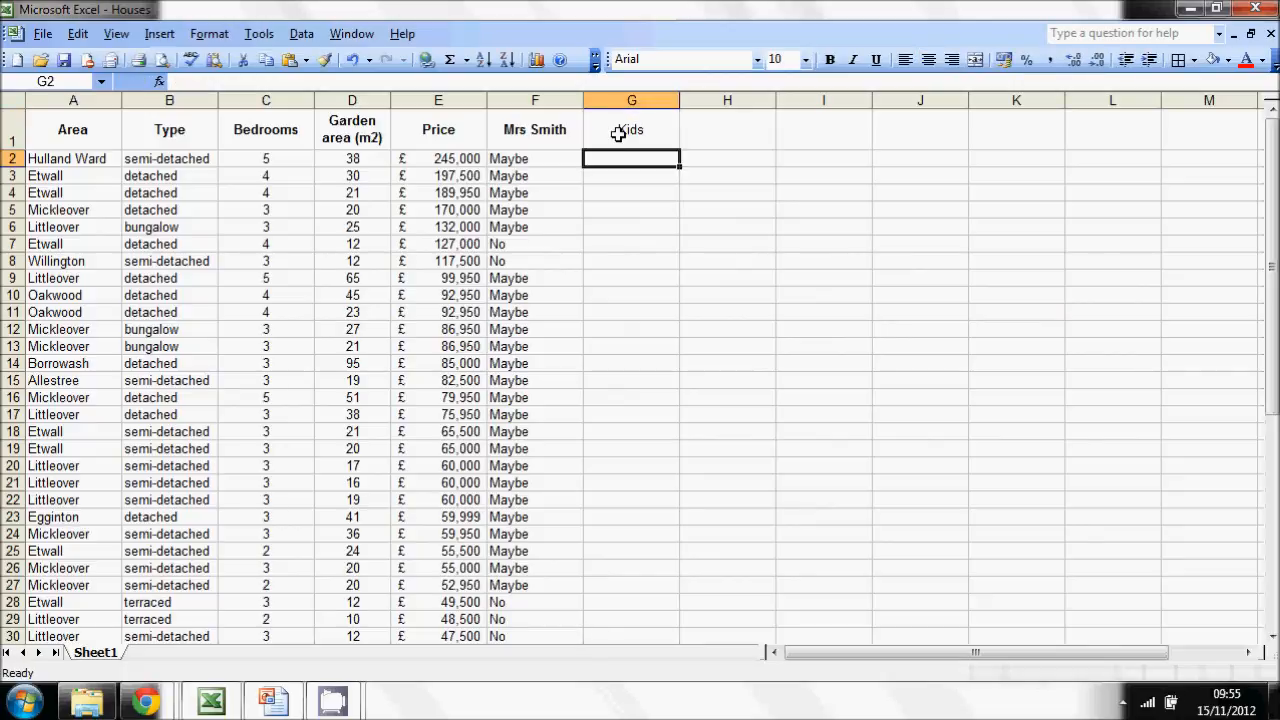
click(618, 134)
key(ctrl+b)
- Insert the IF function in cell G2 with the logical test C2>=3
click(618, 158)
text(=)
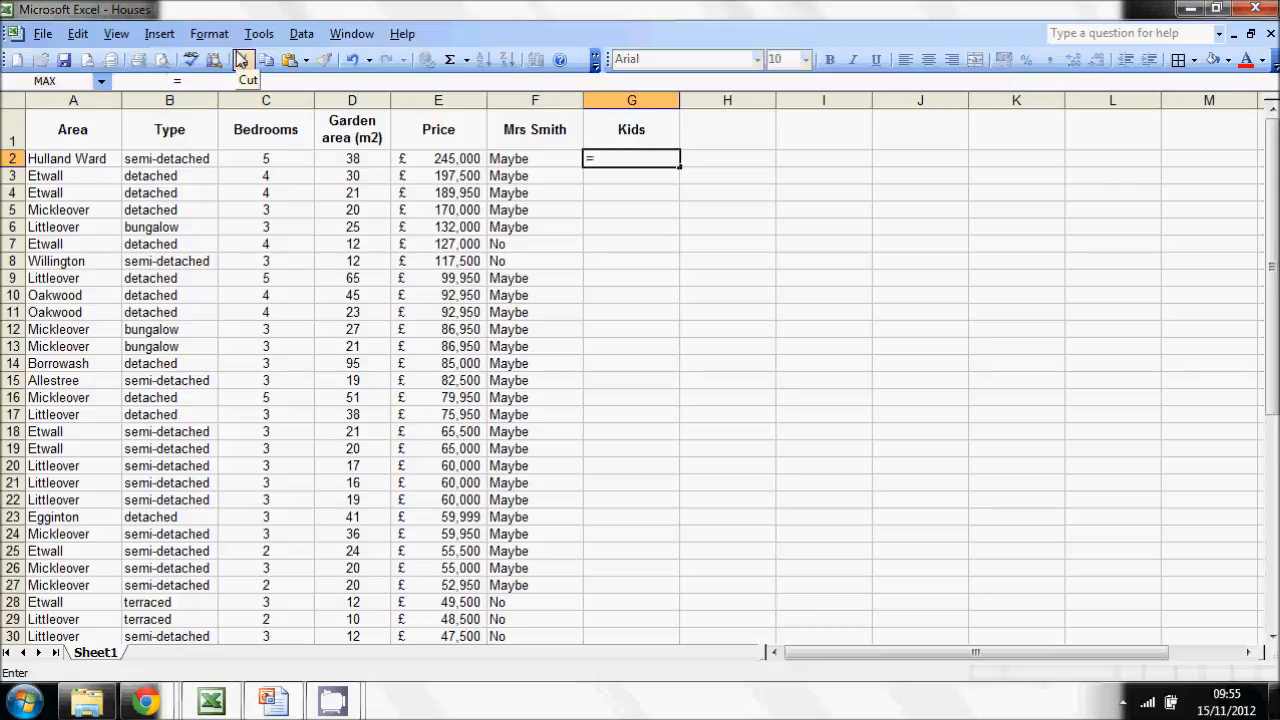
click(101, 81)
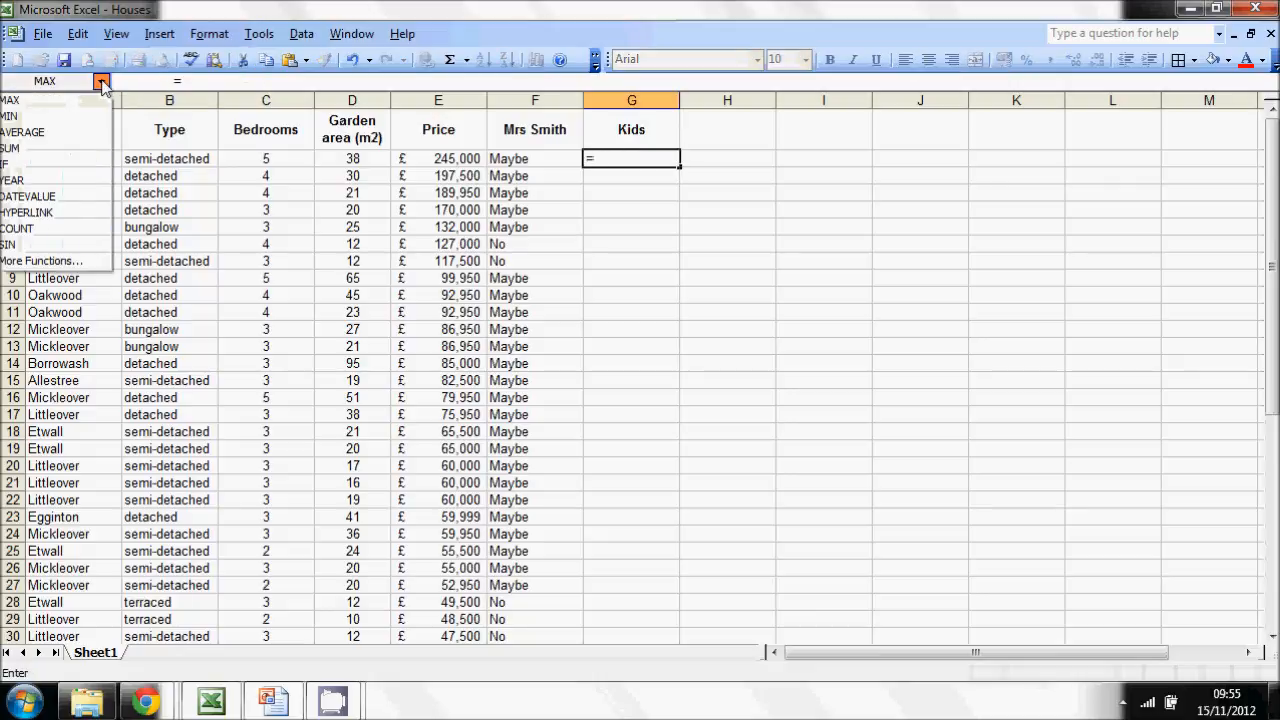
click(40, 165)
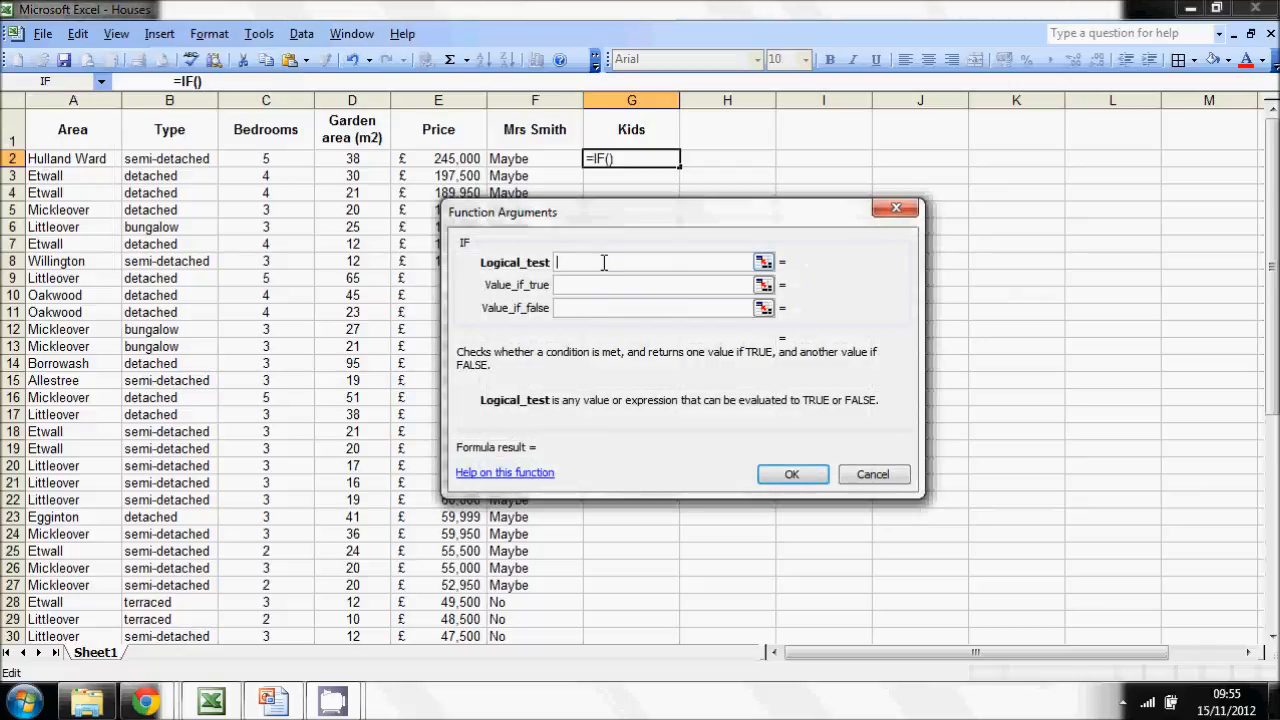
drag(565, 218, 784, 208)
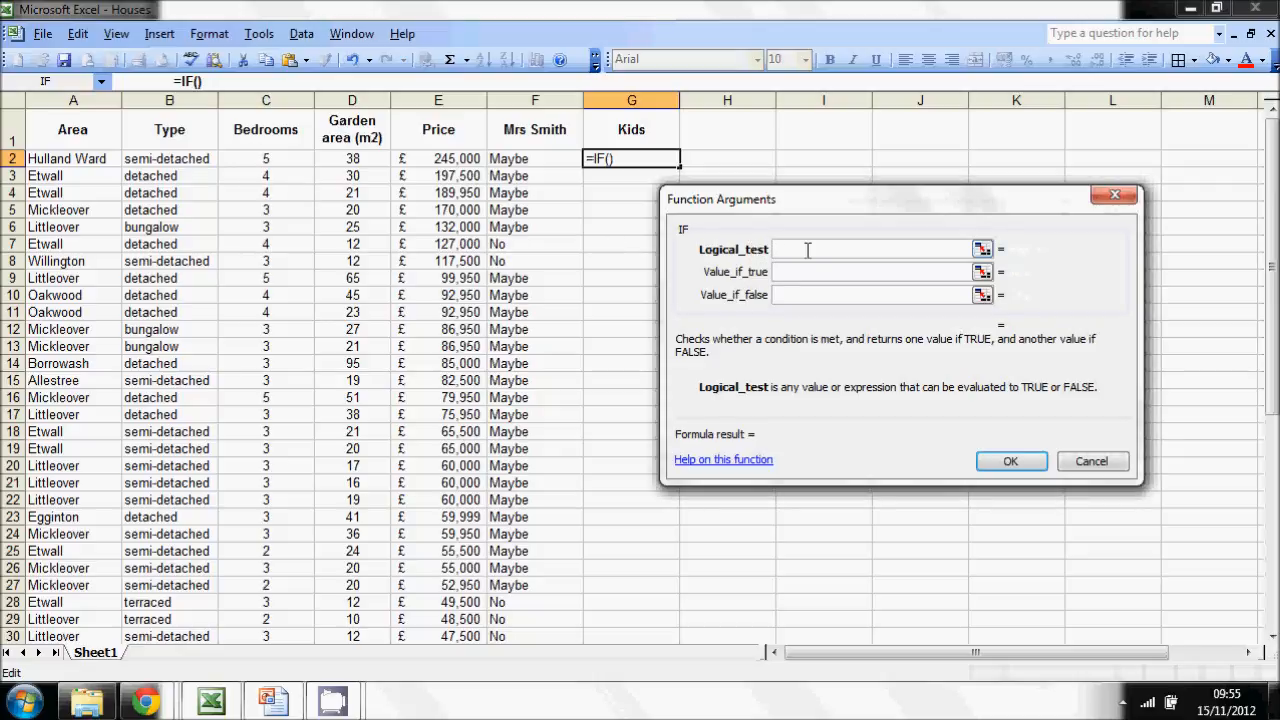
text(C2)
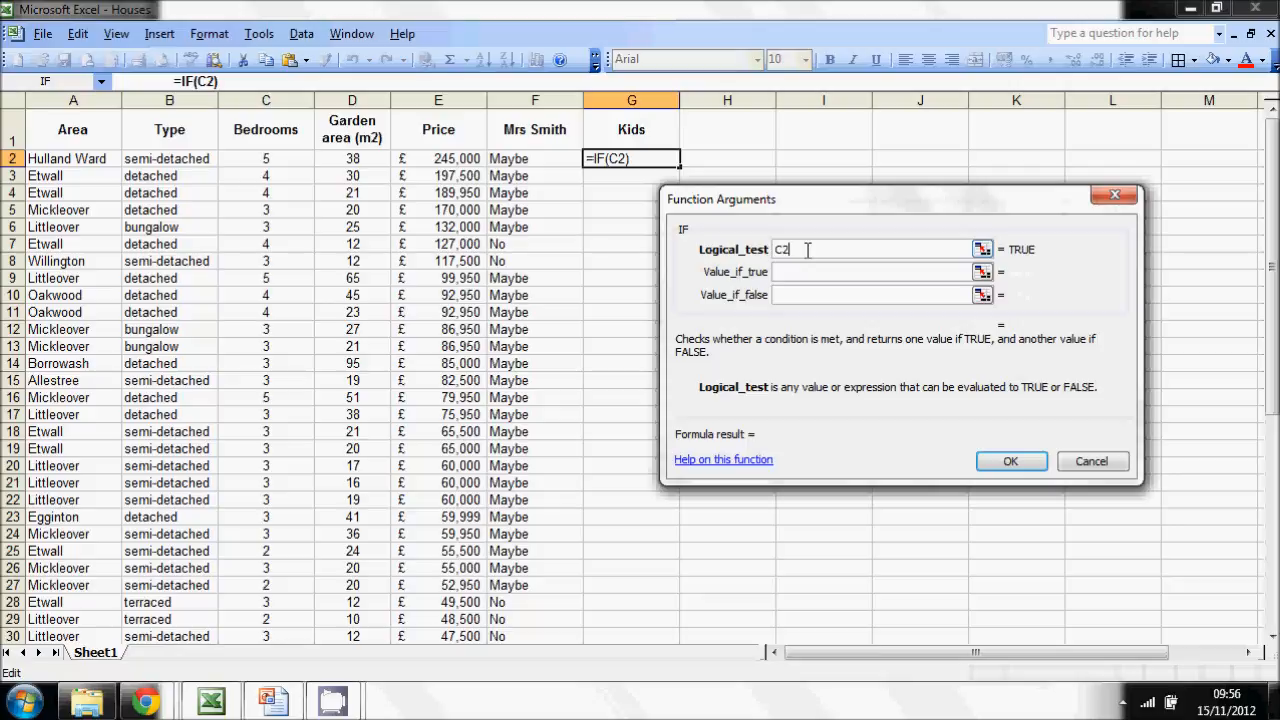
text(>=3)
- Set the G2 IF function to return "Maybe" if true and "No" if false, and confirm it
click(805, 270)
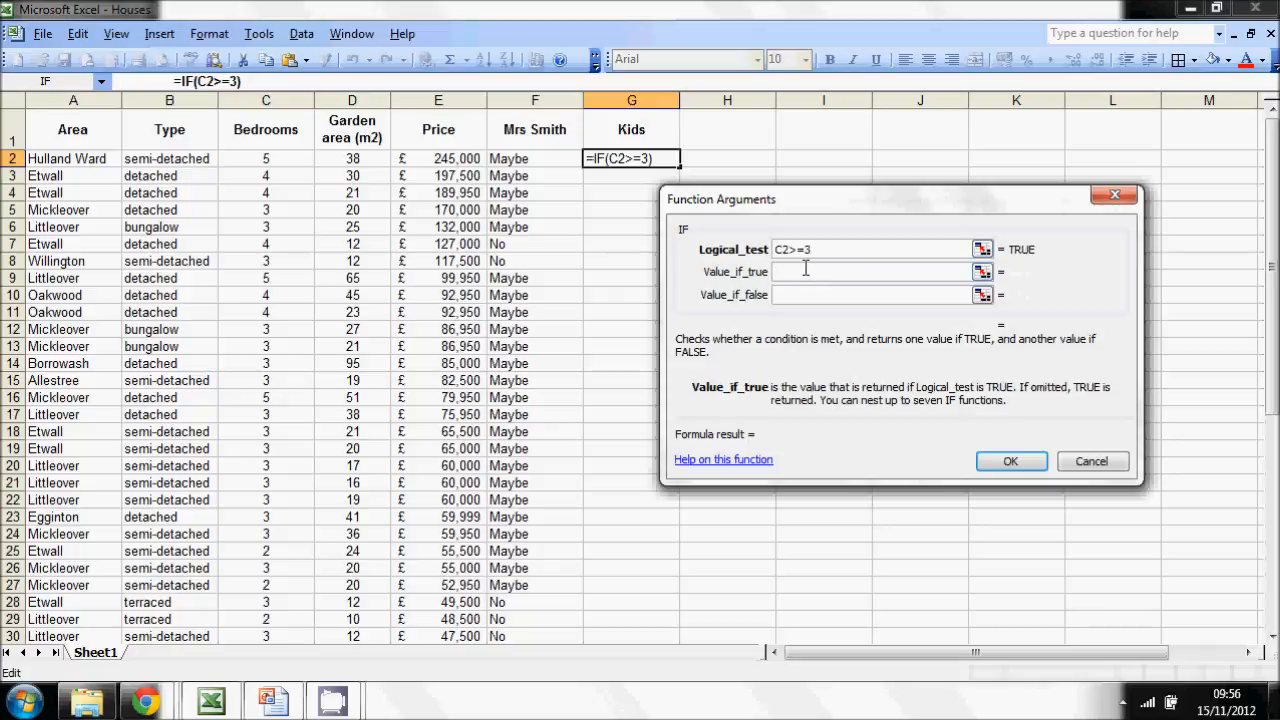
text("Maybe")
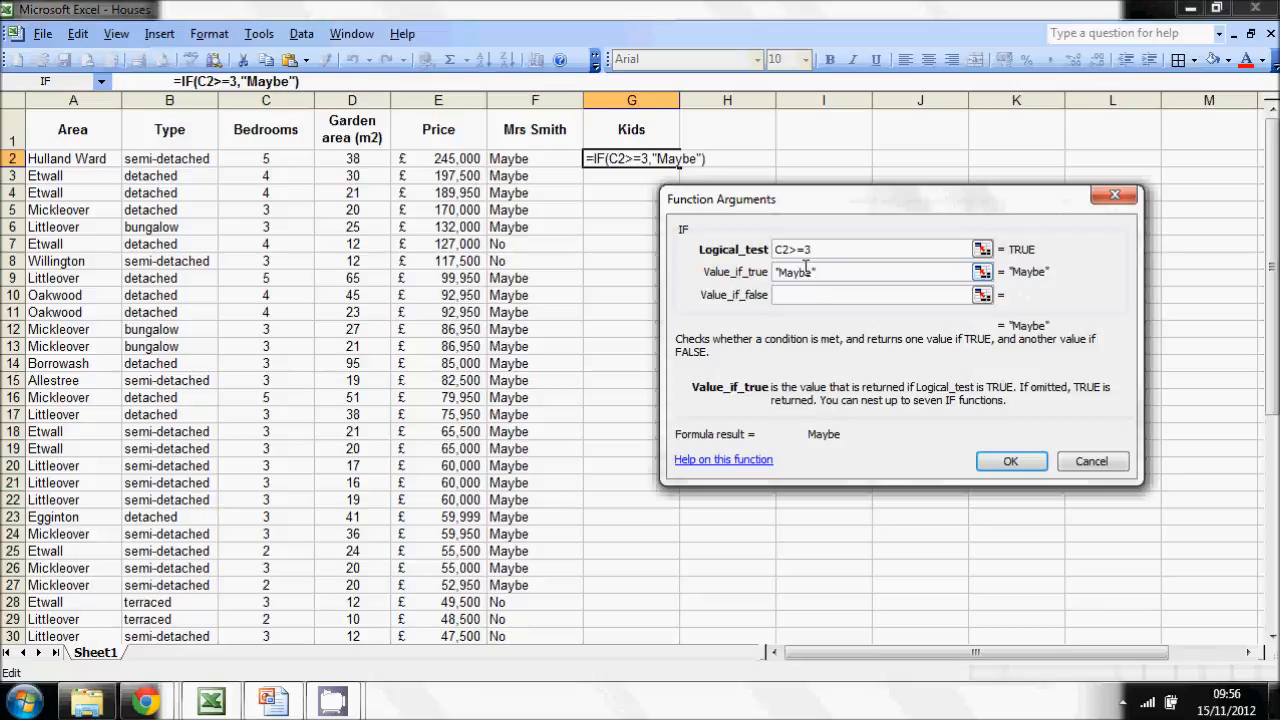
click(803, 295)
text("No)
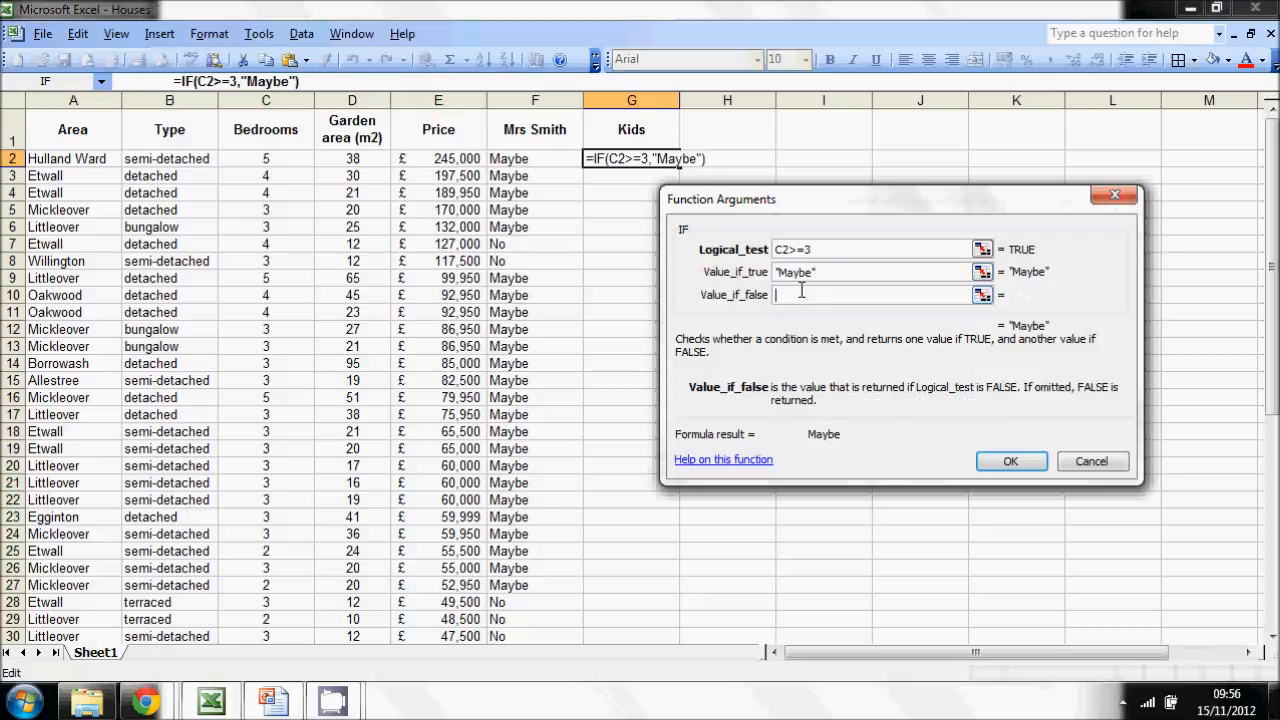
text(")
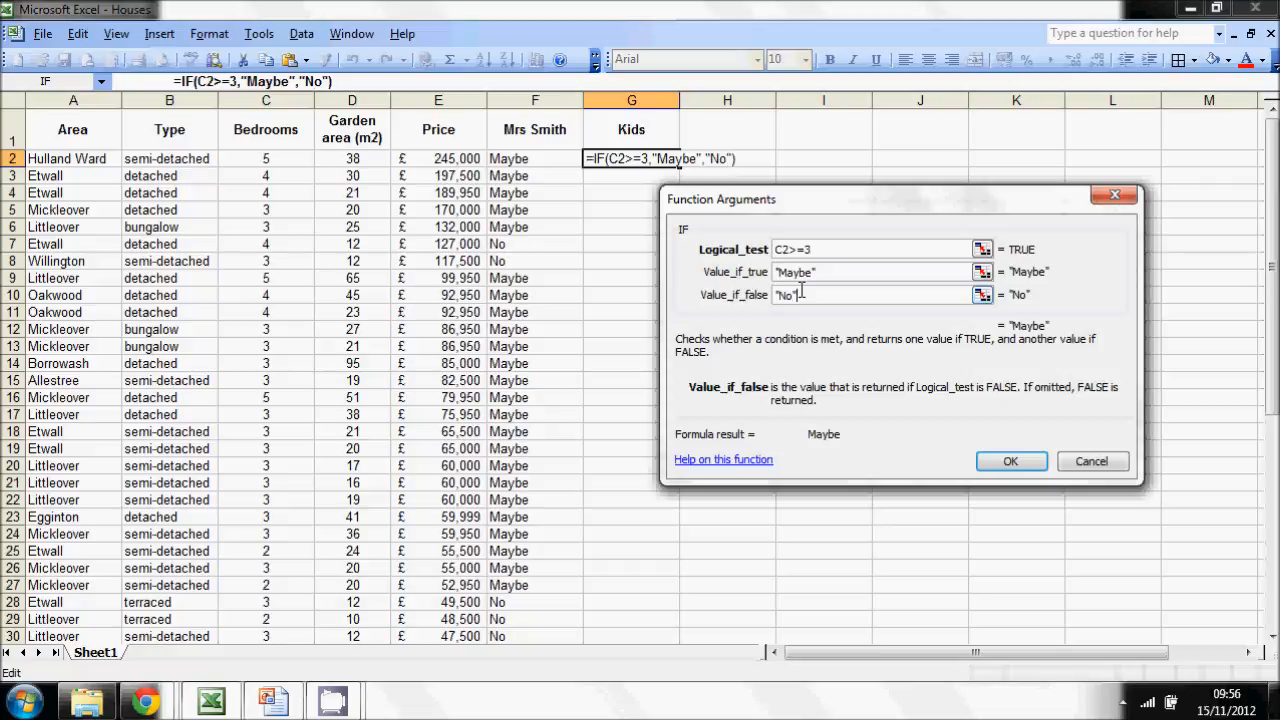
key(Return)
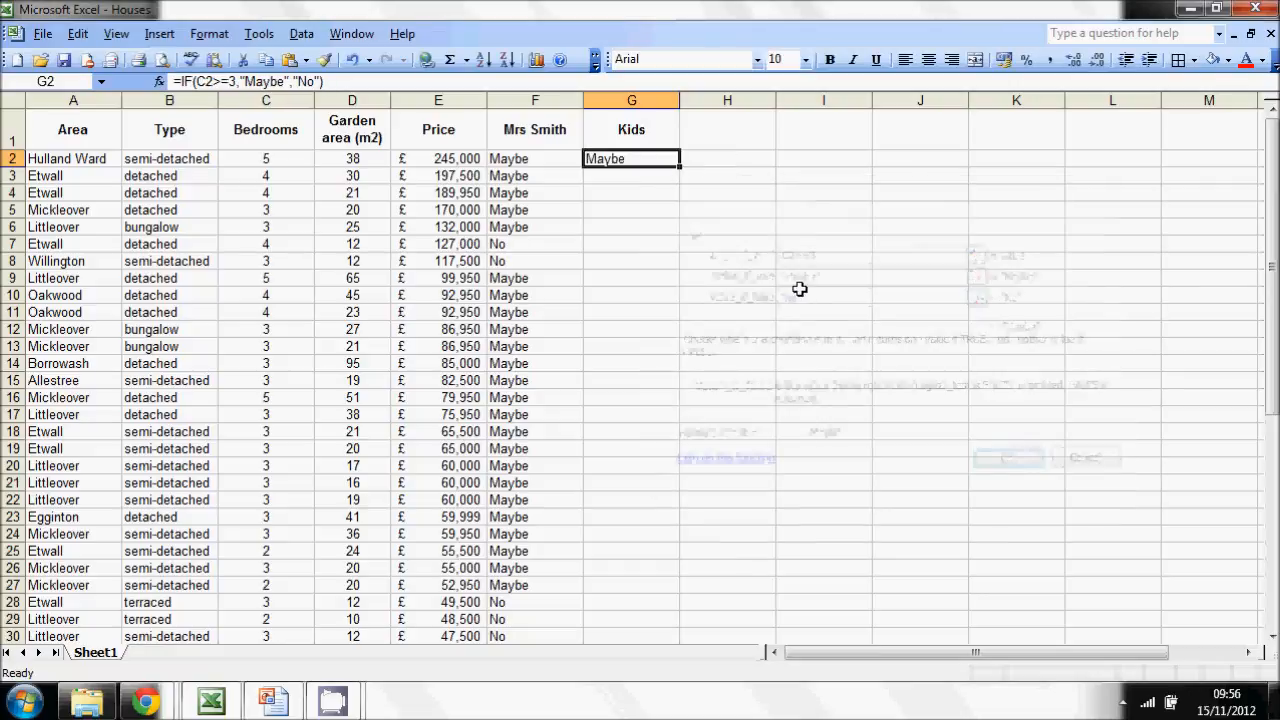
- Copy the bedroom formula from G2 down through G35
drag(679, 167, 642, 372)
click(860, 338)
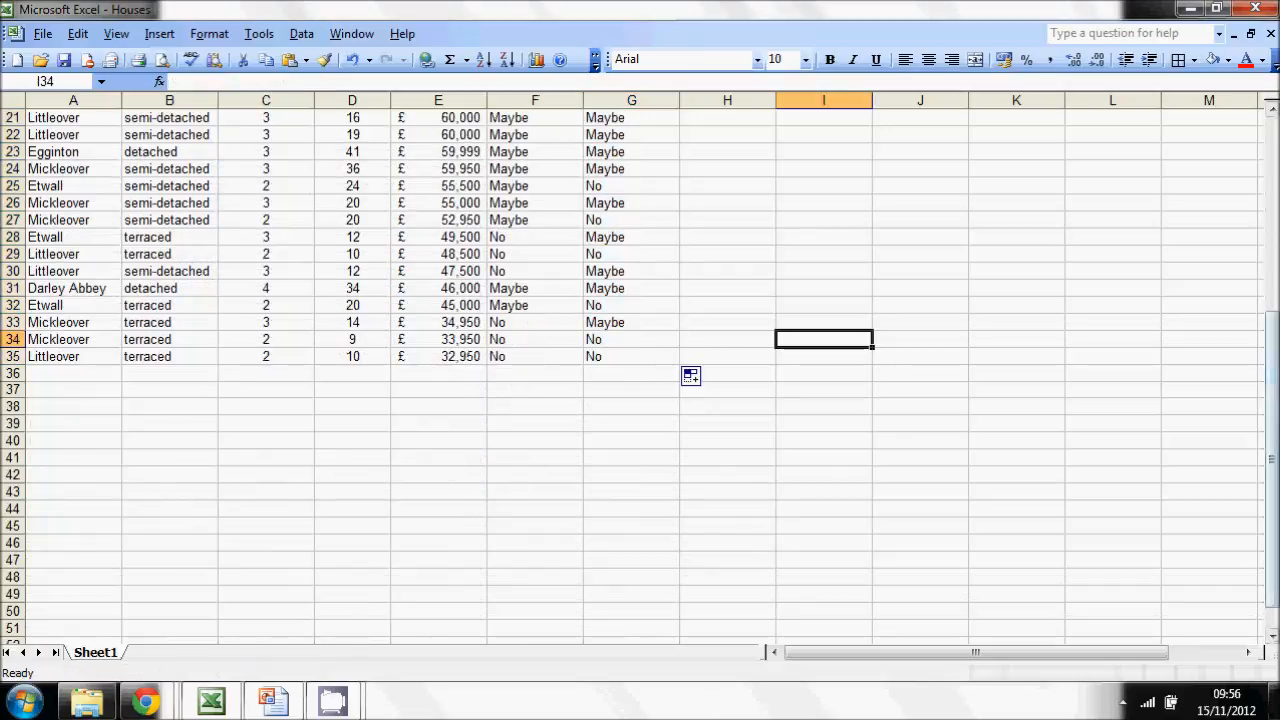
drag(1273, 372, 1273, 110)
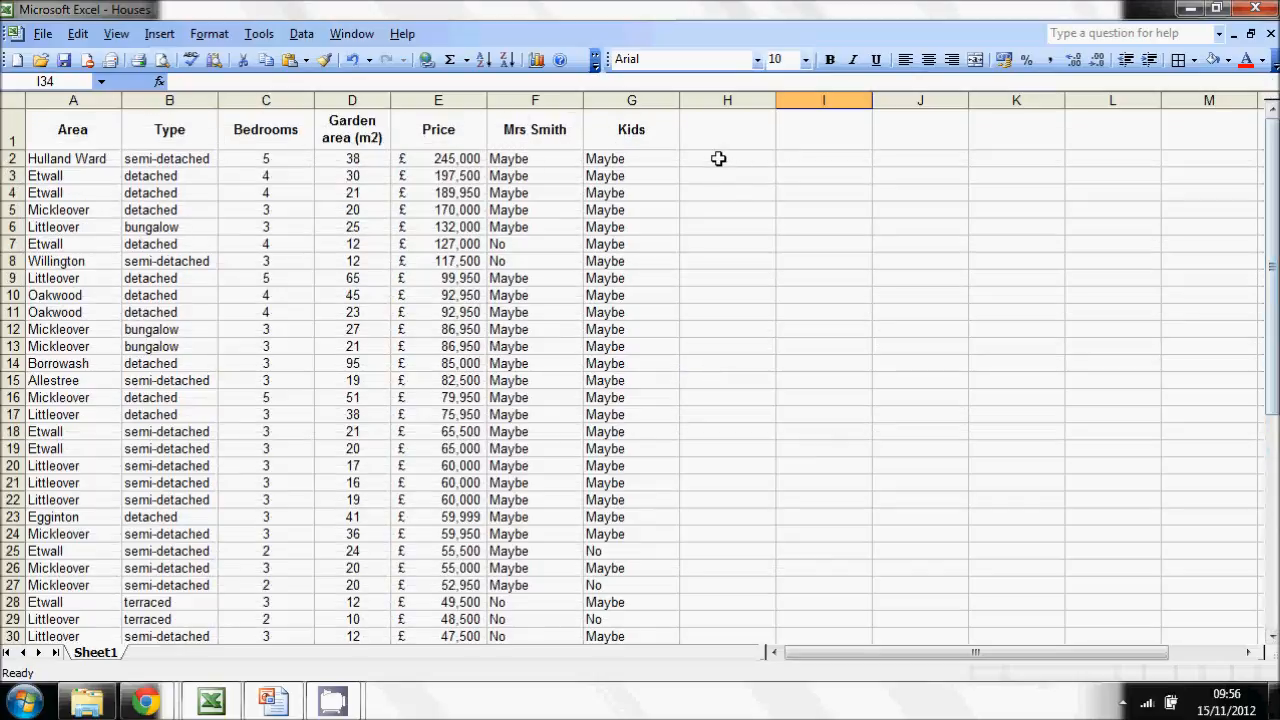
- Review the father's requirement on the Examples slide and enter his title and surname as a bold heading in cell H1 of the workbook
key(alt+Tab)
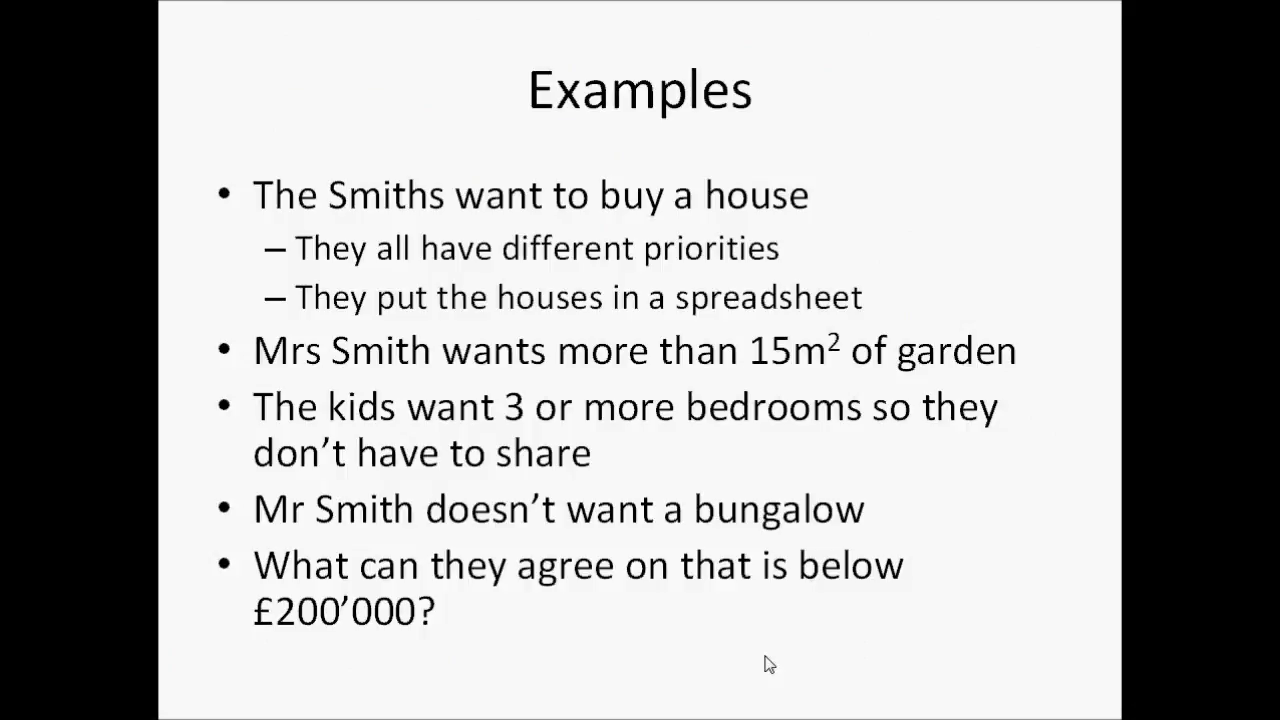
key(alt+Tab)
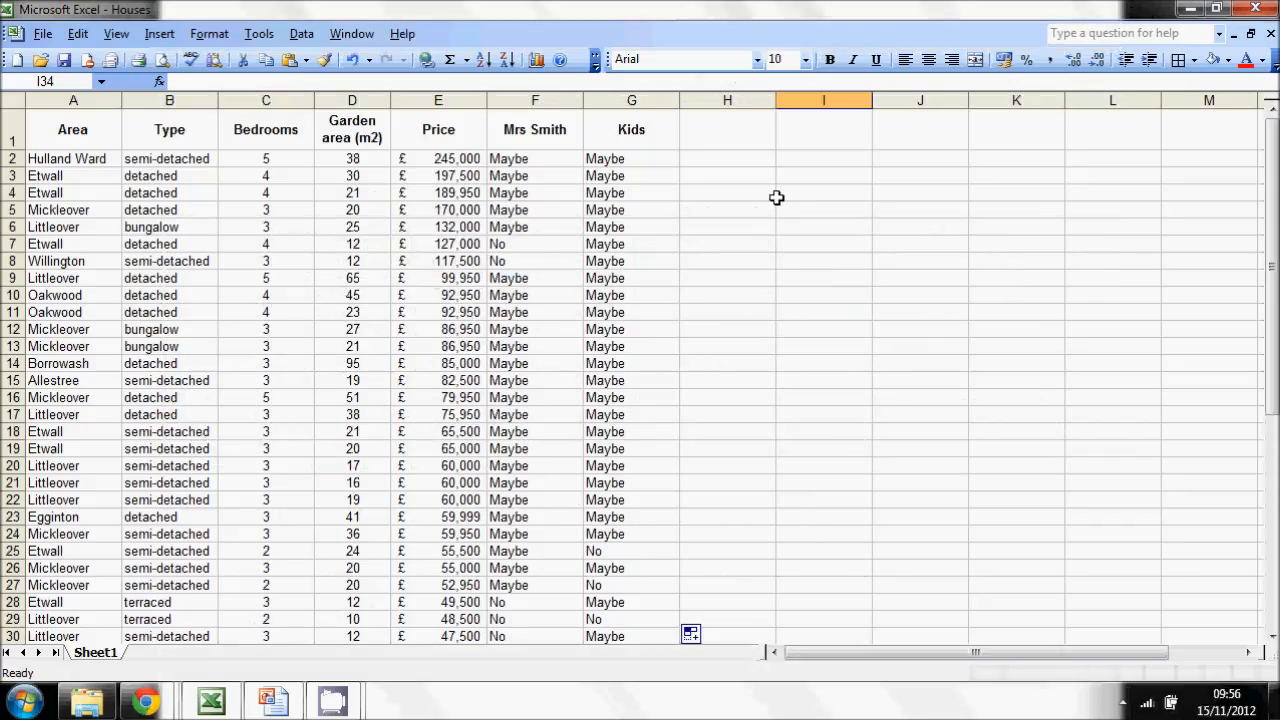
click(716, 140)
text(M)
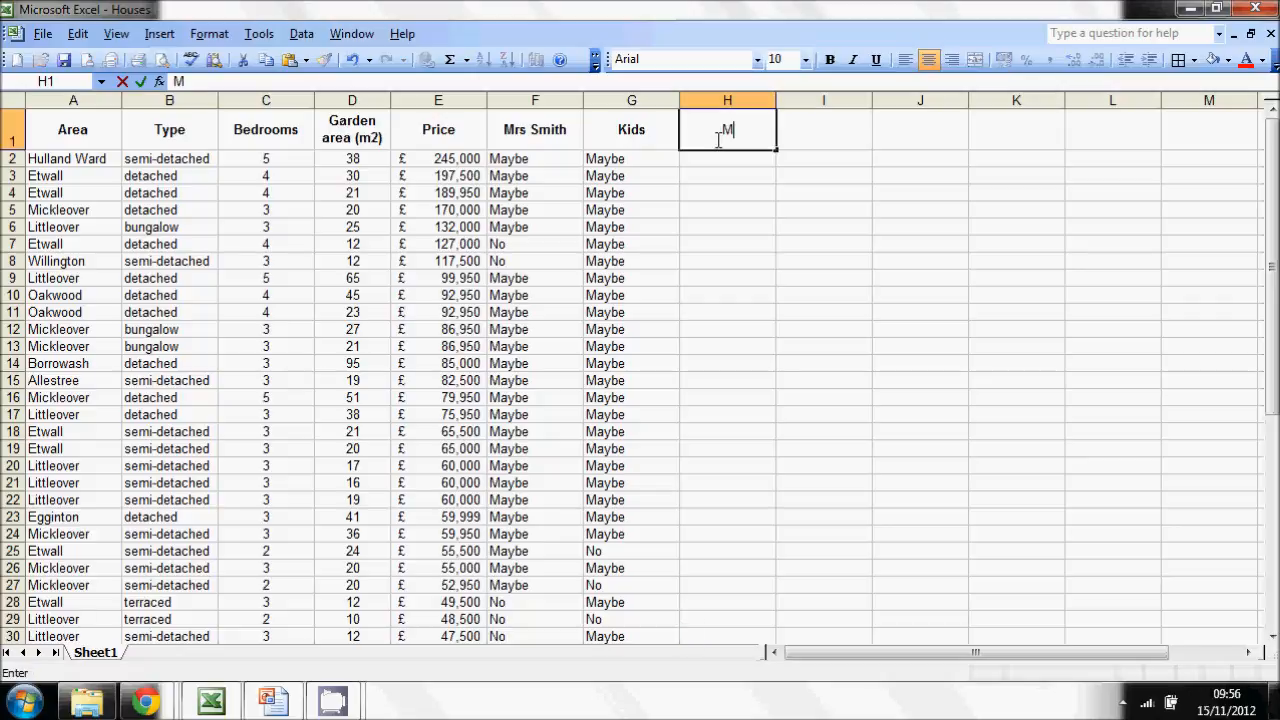
key(BackSpace)
key(ctrl+b)
text(Mr Smith)
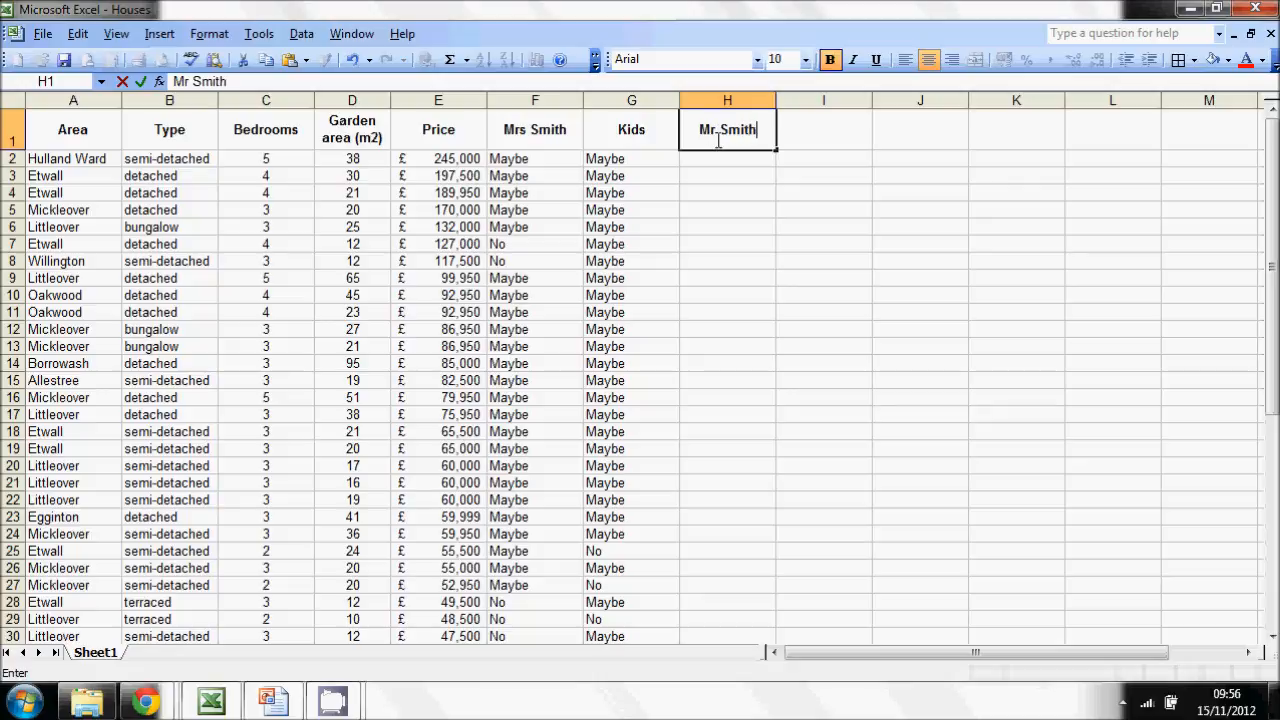
key(Return)
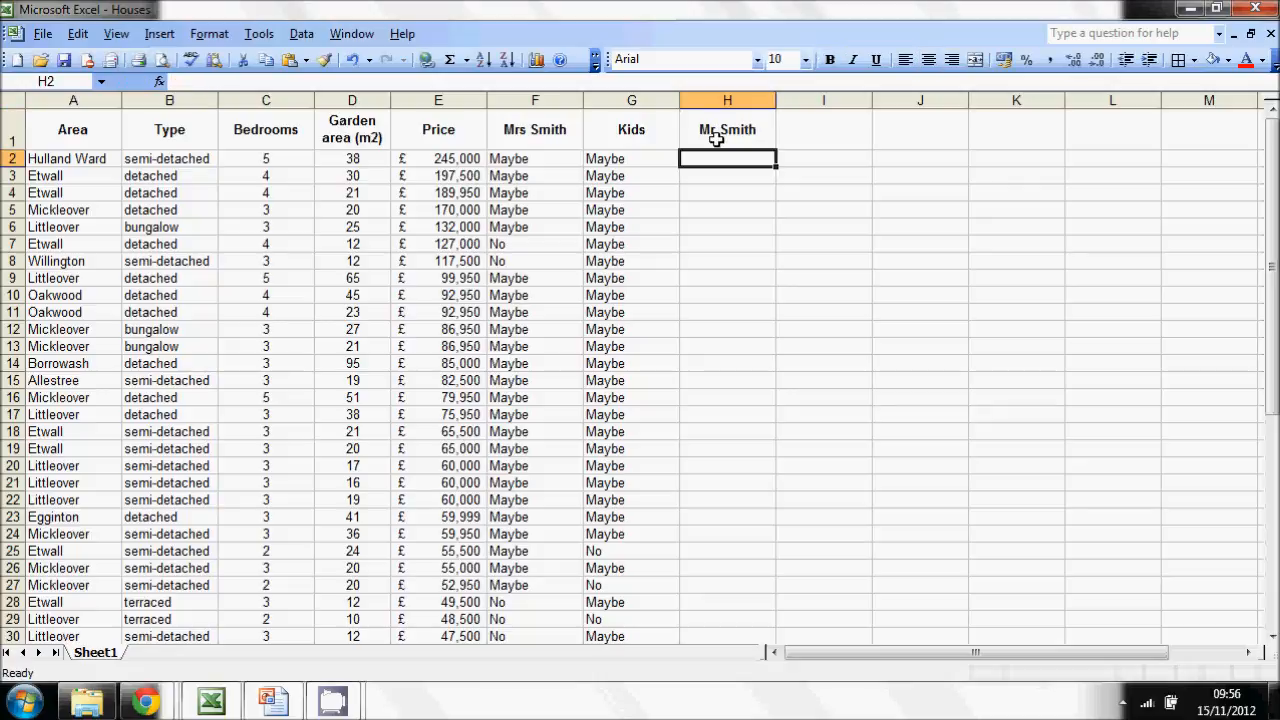
text(if()
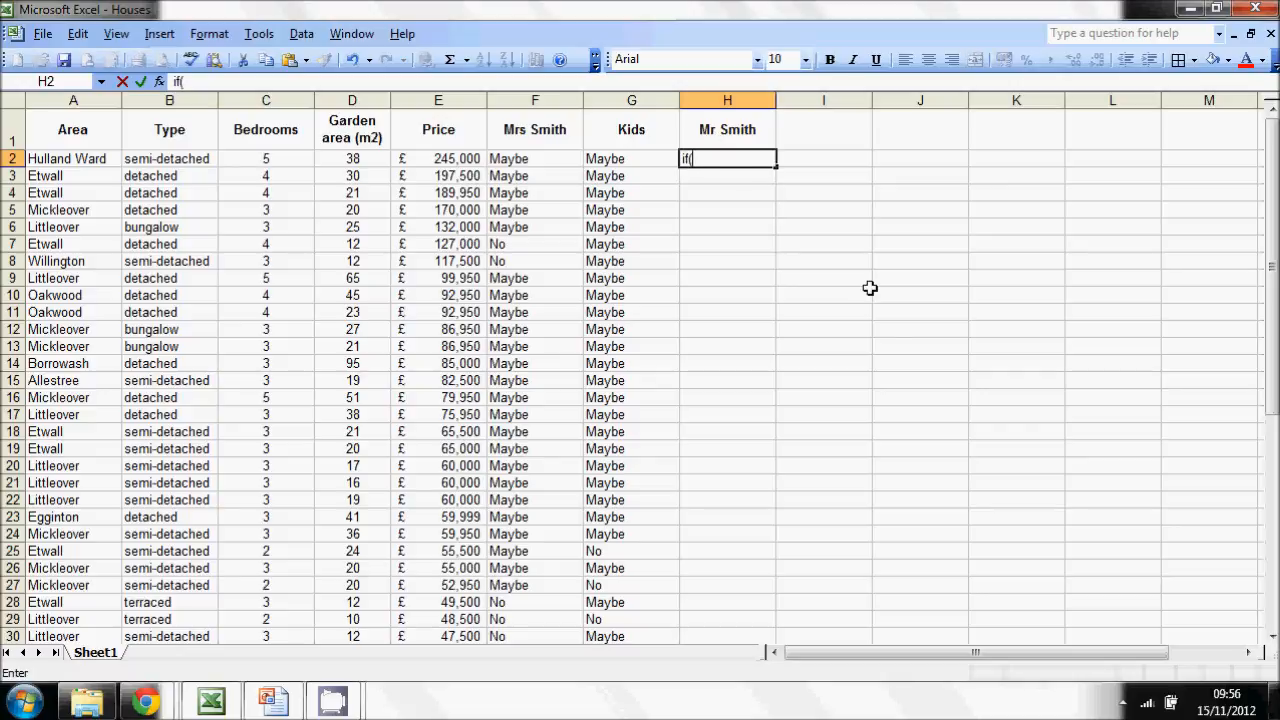
key(BackSpace)
key(BackSpace)
key(BackSpace)
- Start an IF formula in cell H2 with the logical test NOT(B2="Bungalow")
text(=)
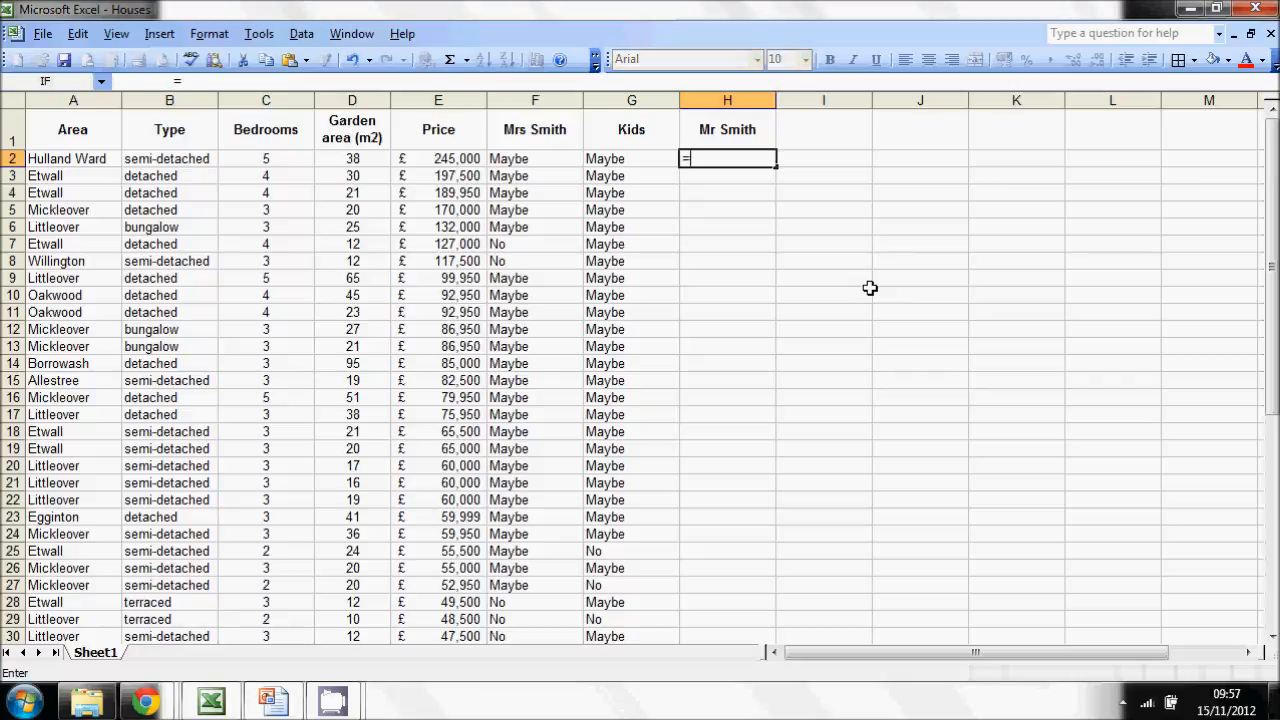
text(if()
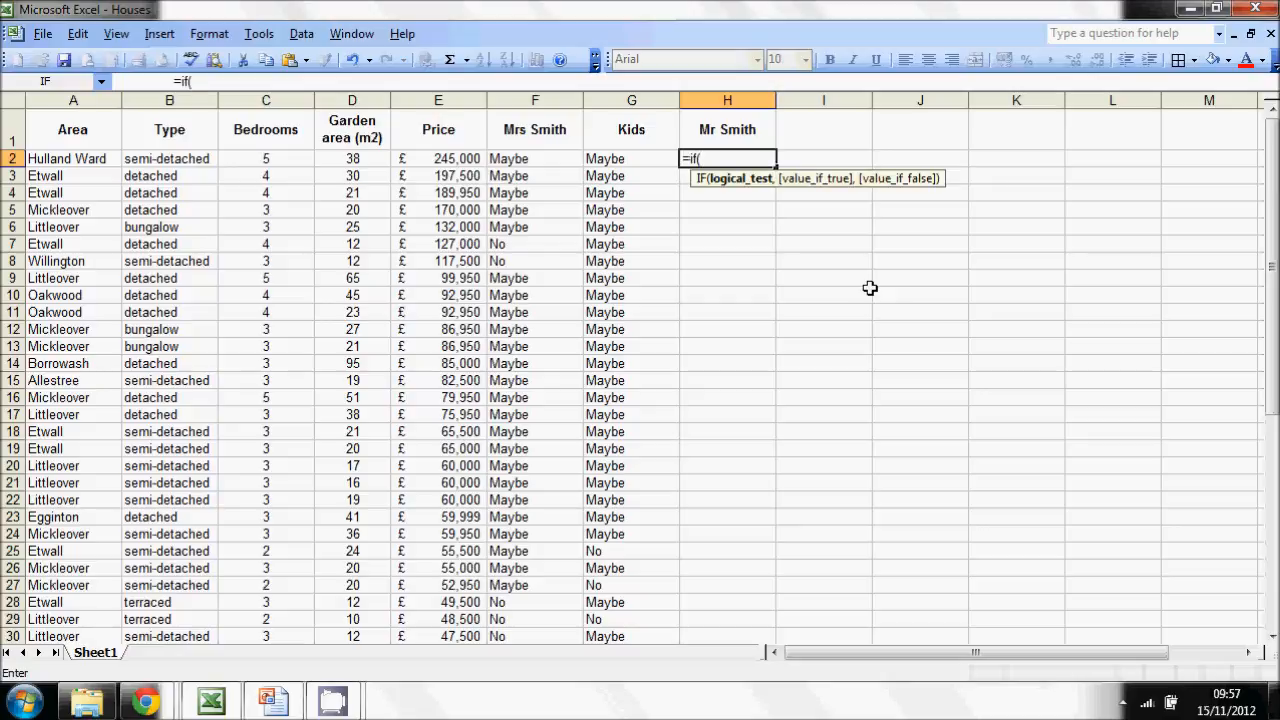
click(160, 158)
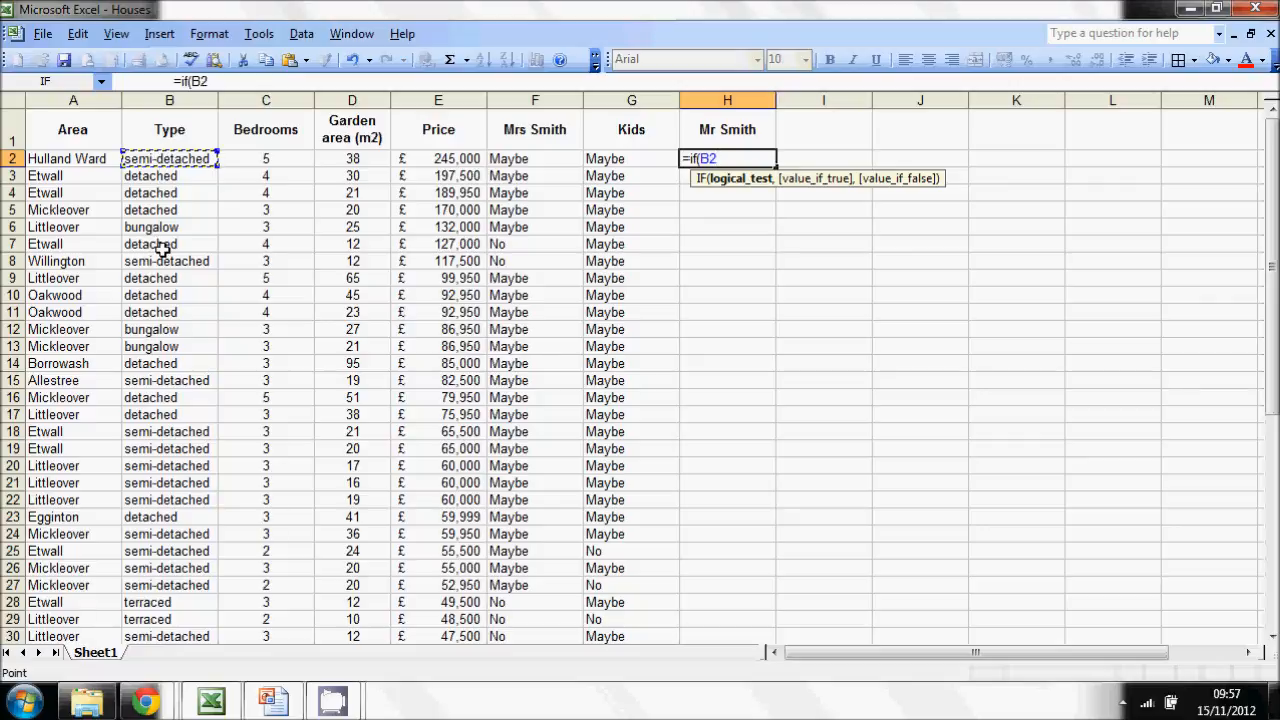
click(193, 81)
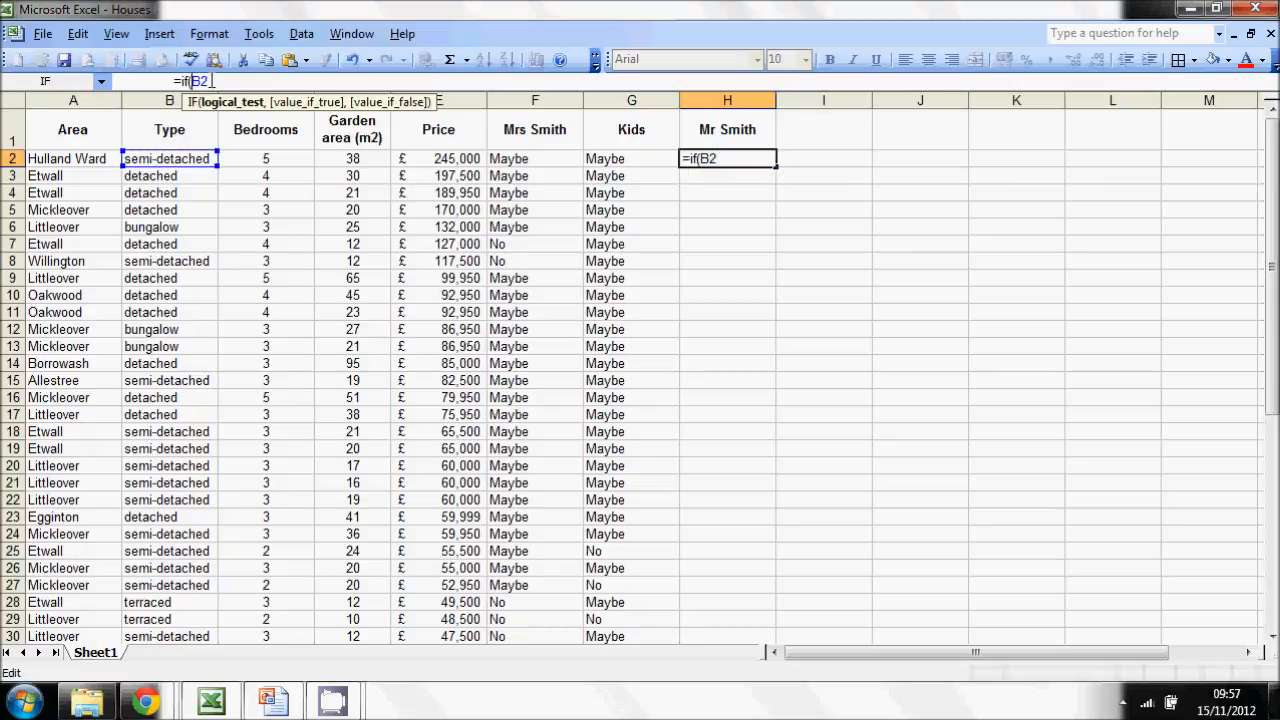
text(NOT(B2)
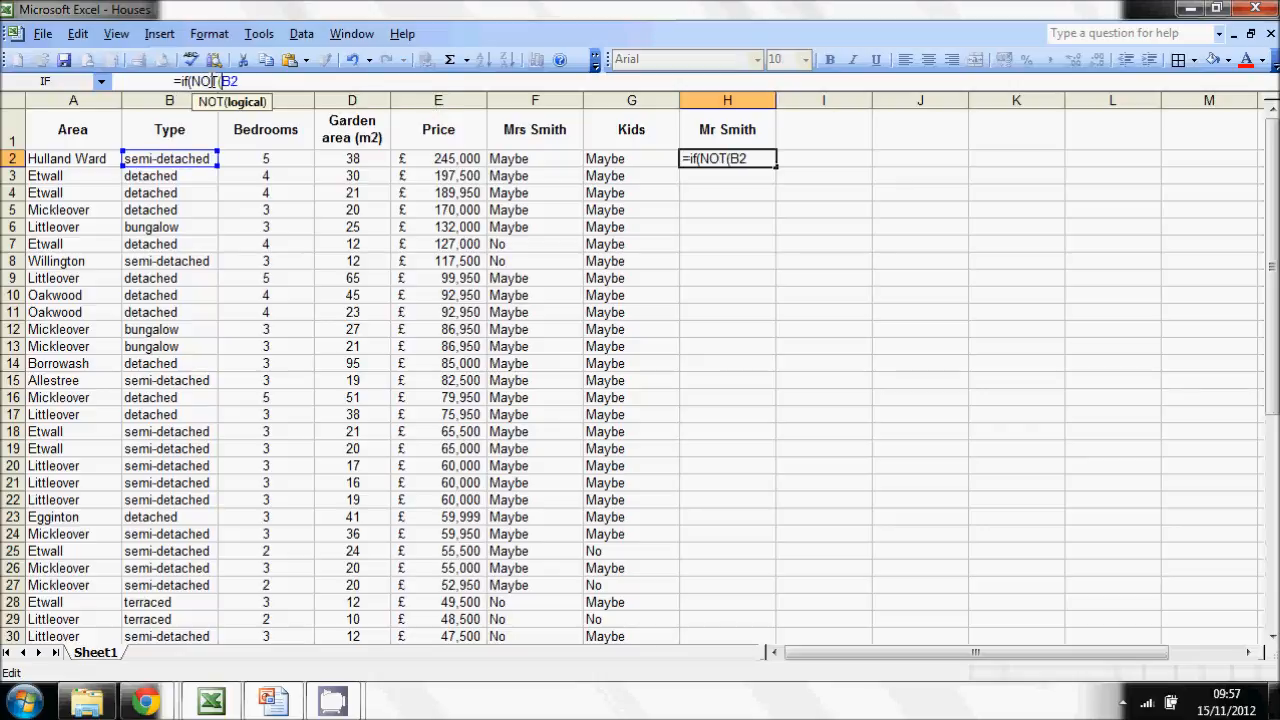
text(="Bungalo)
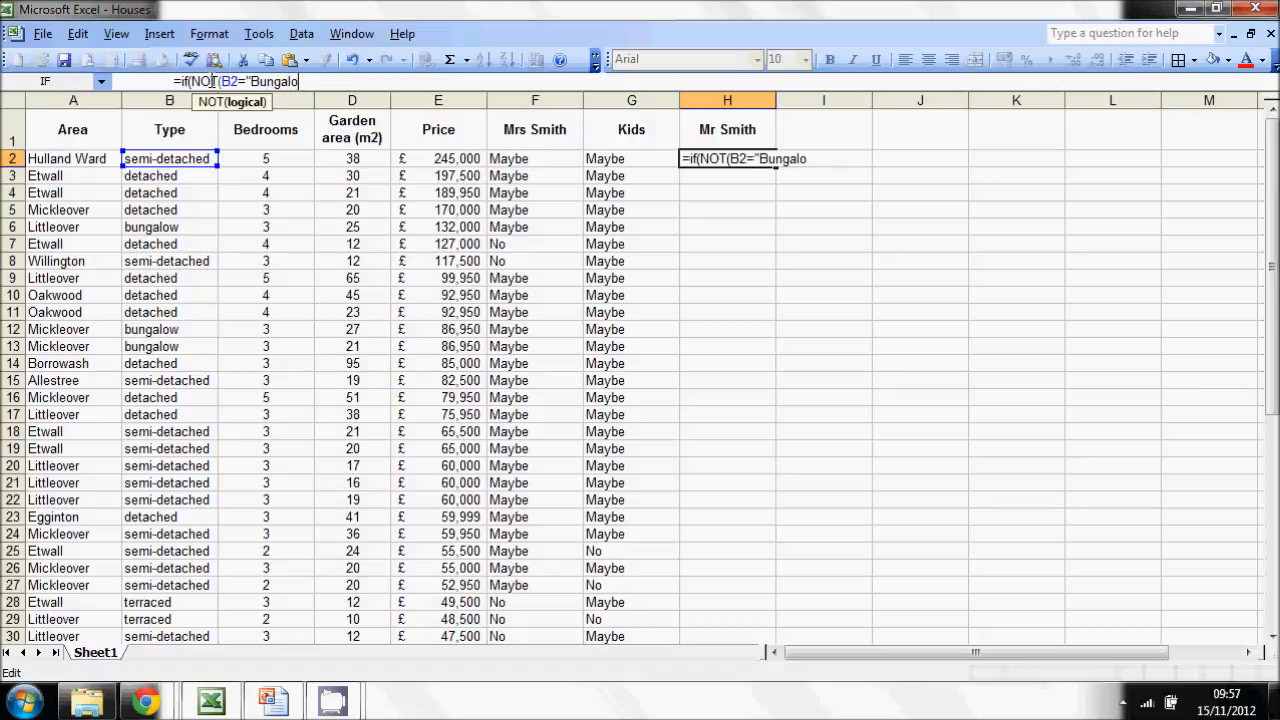
text(w"))
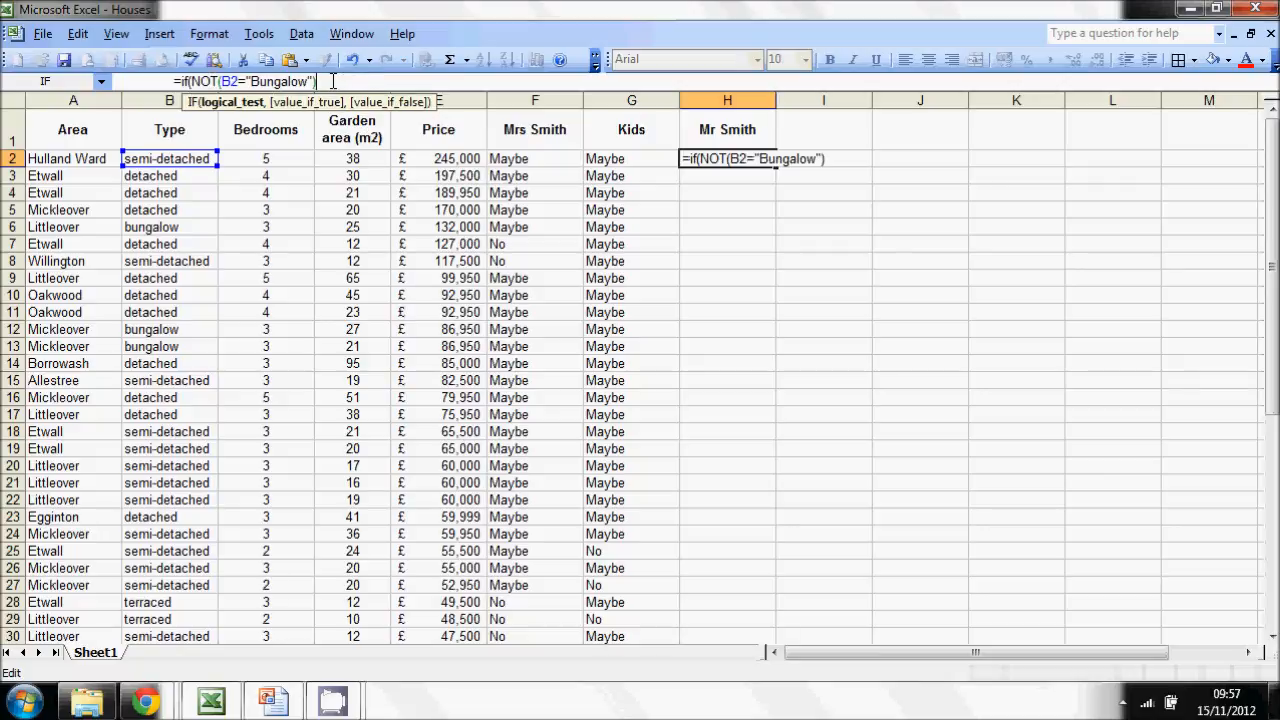
drag(321, 83, 195, 82)
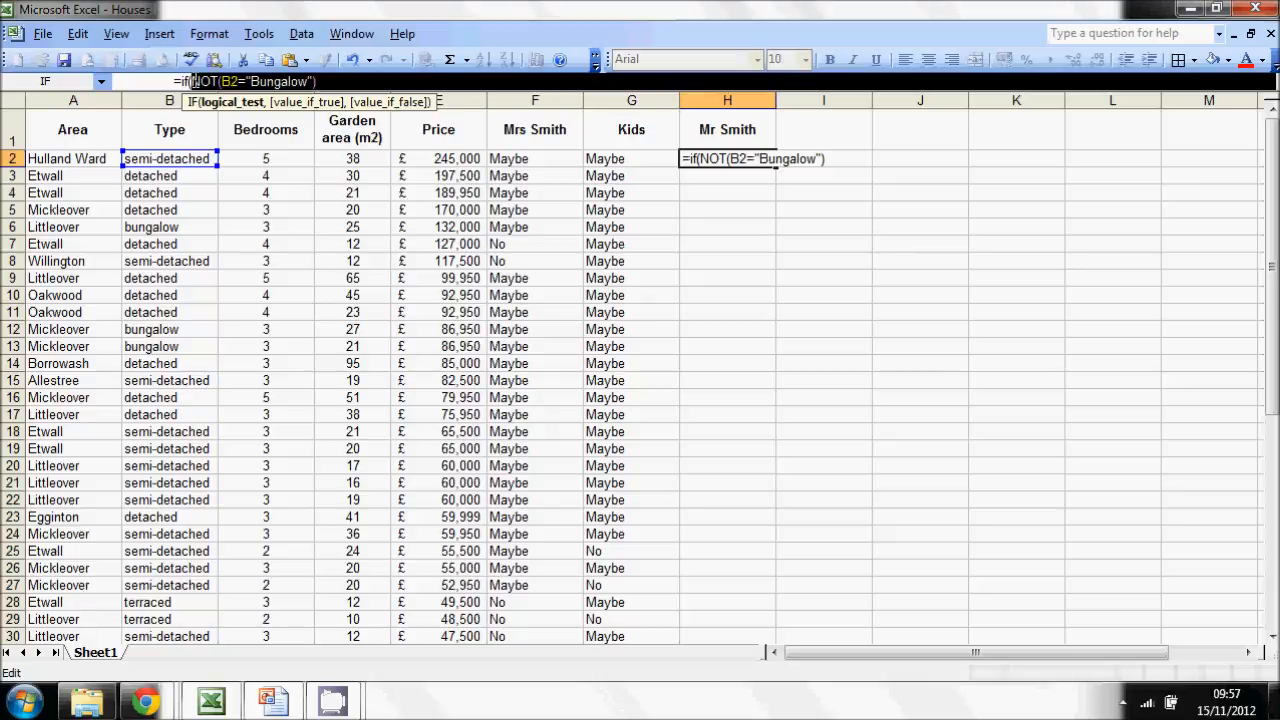
click(365, 82)
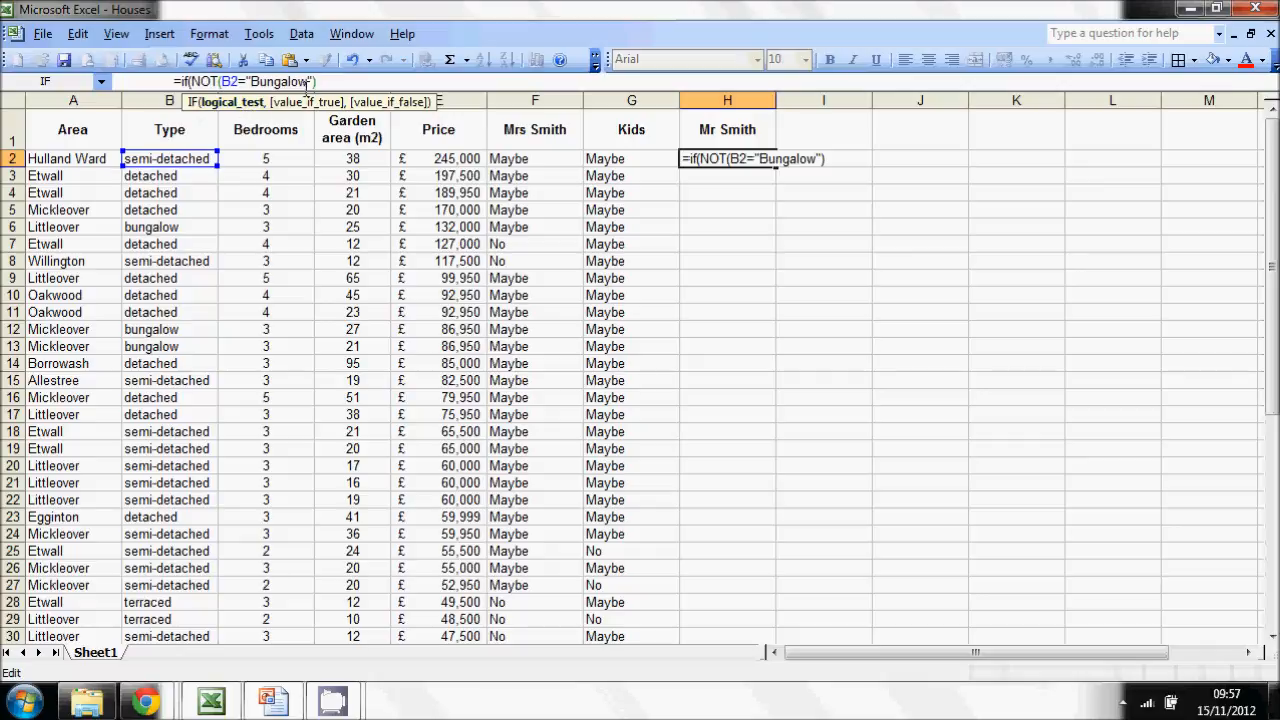
- Complete the H2 IF formula to return "Maybe" if true and "No" if false, and confirm it
text(,)
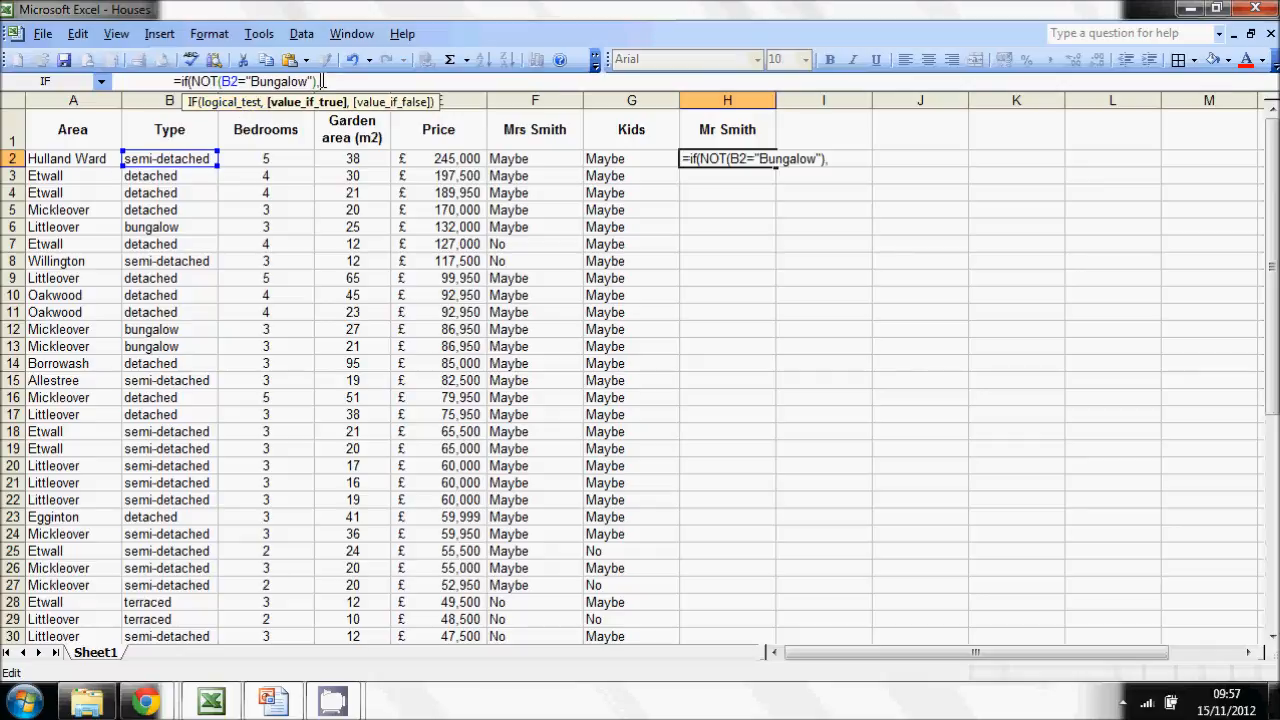
text("Maybe",)
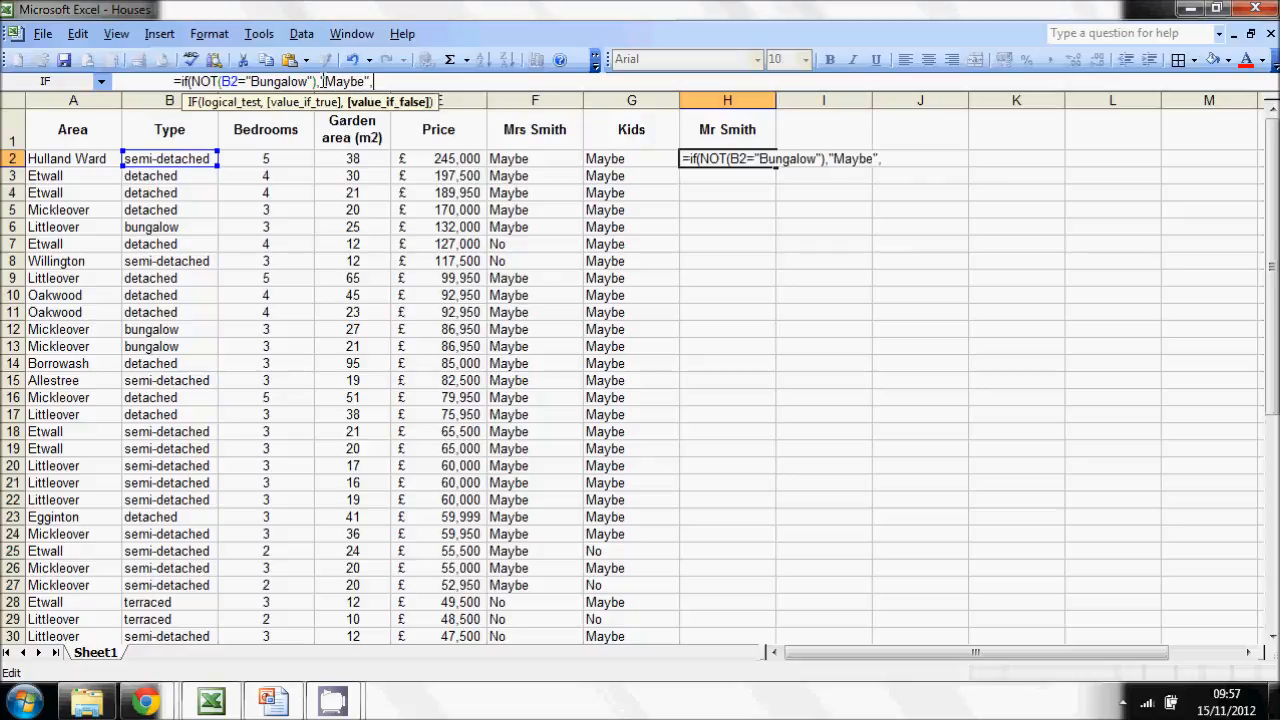
text("No"))
key(Return)
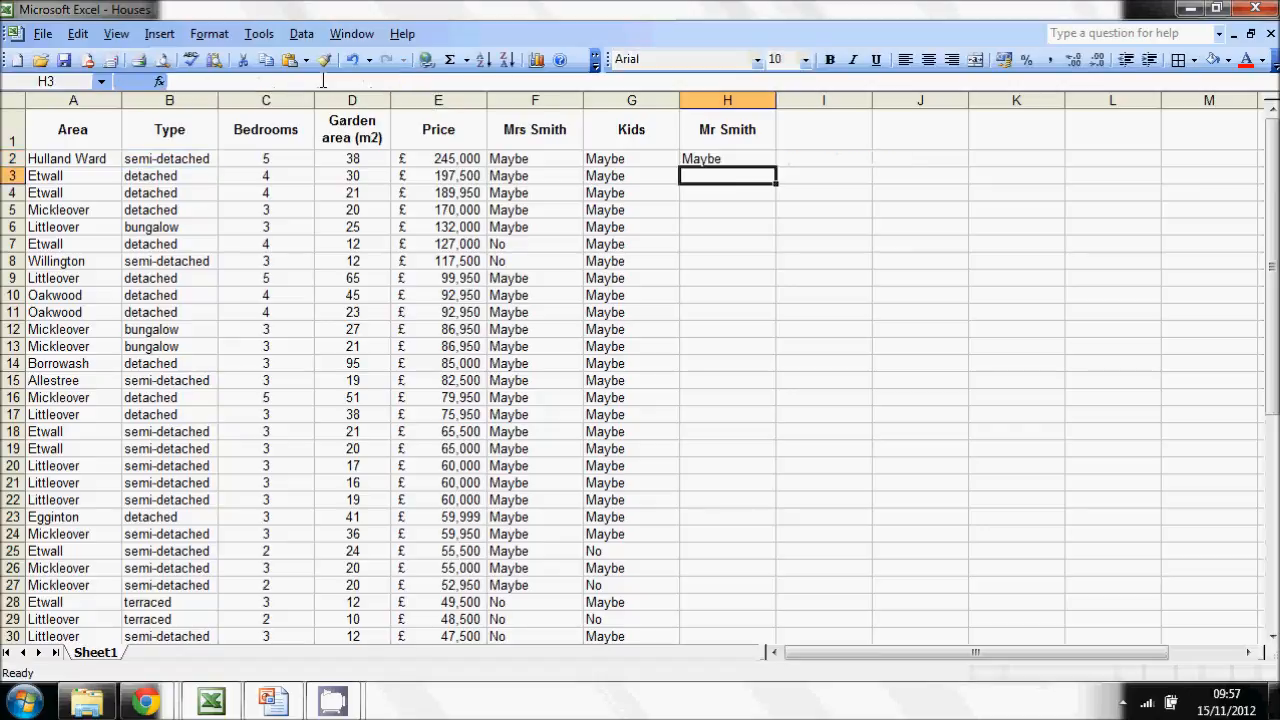
- Copy the bungalow formula from H2 down through H35
click(714, 160)
drag(778, 166, 743, 287)
click(878, 288)
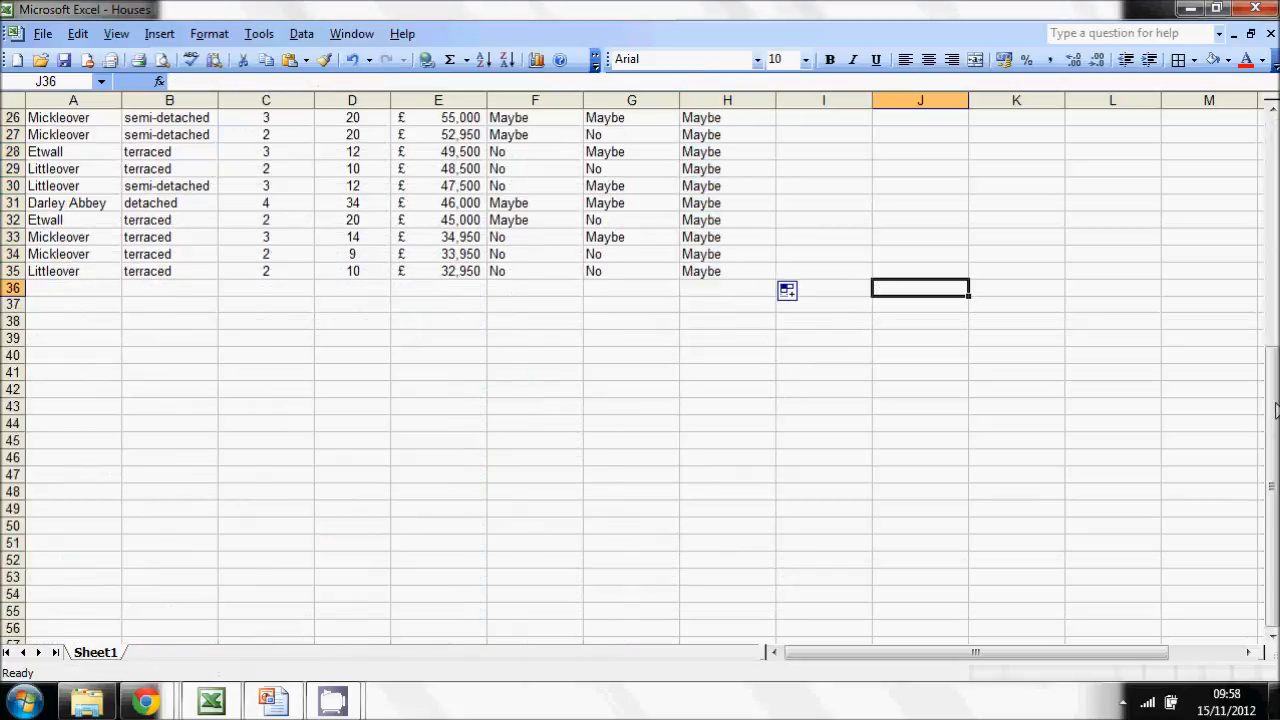
drag(1275, 410, 1276, 206)
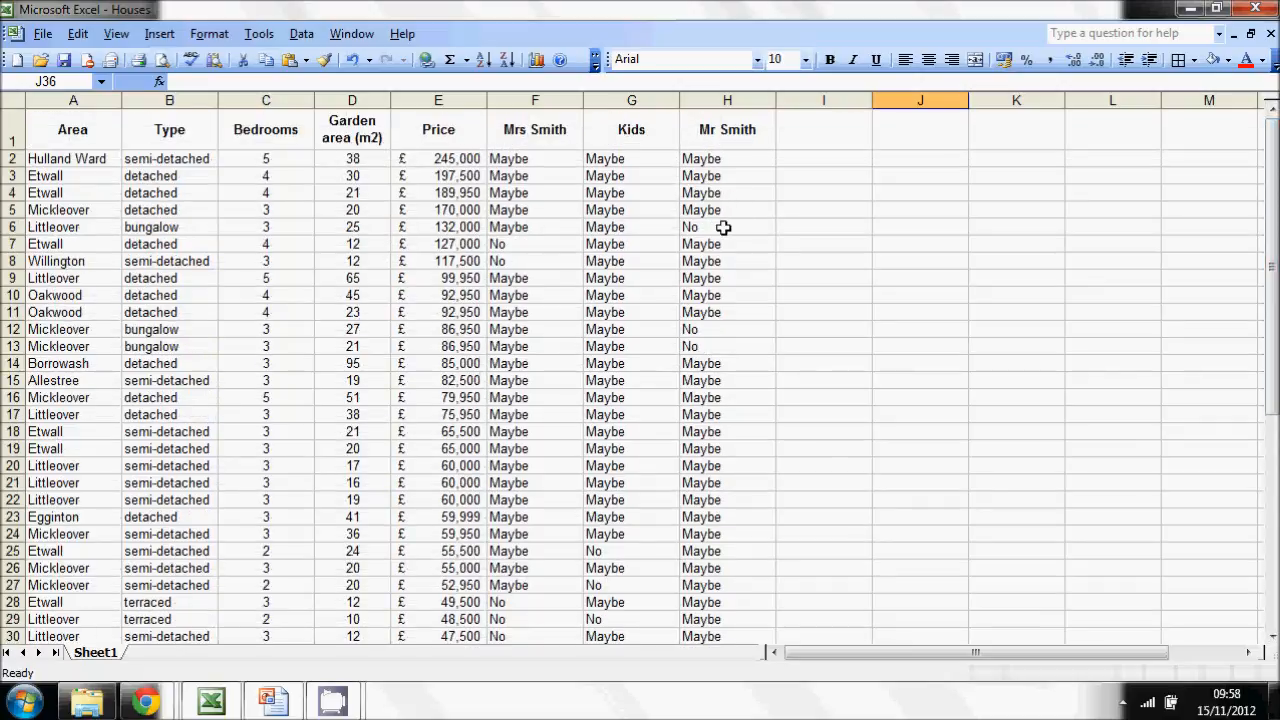
- Review the shared budget question on the Examples slide and add the bold heading "Everyone" in cell I1 of the workbook
click(830, 136)
key(alt+Tab)
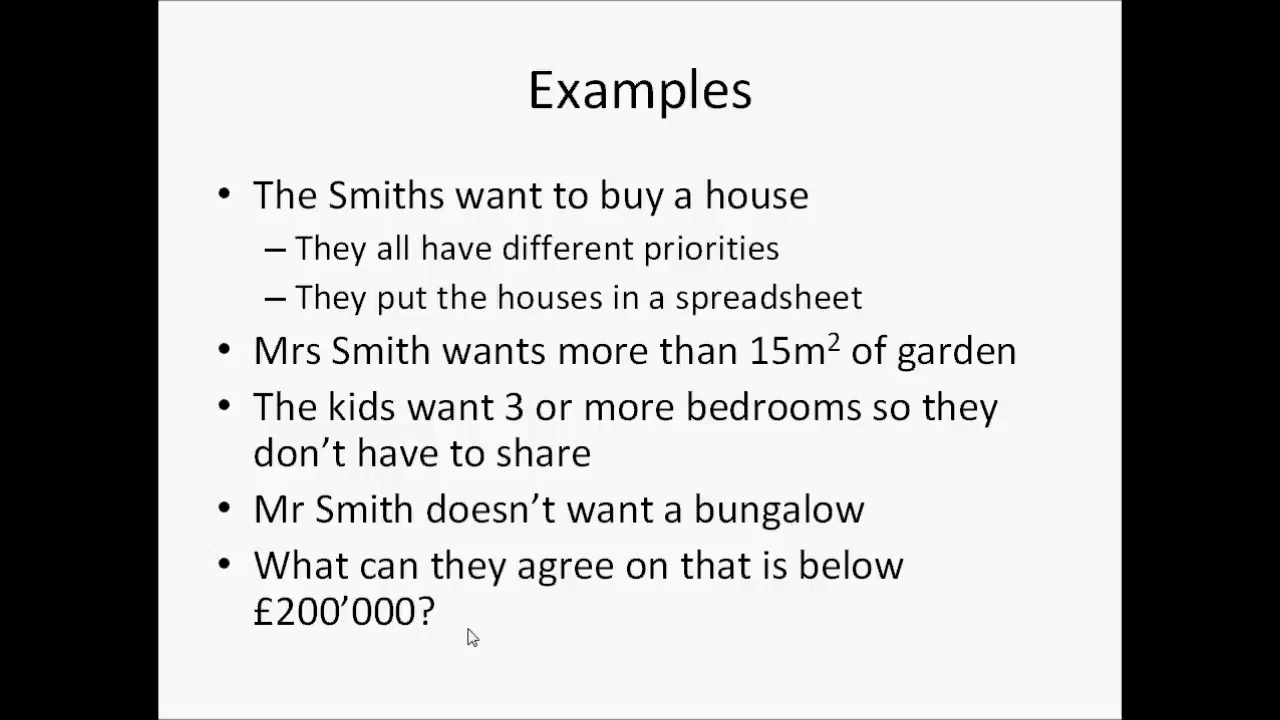
key(alt+Tab)
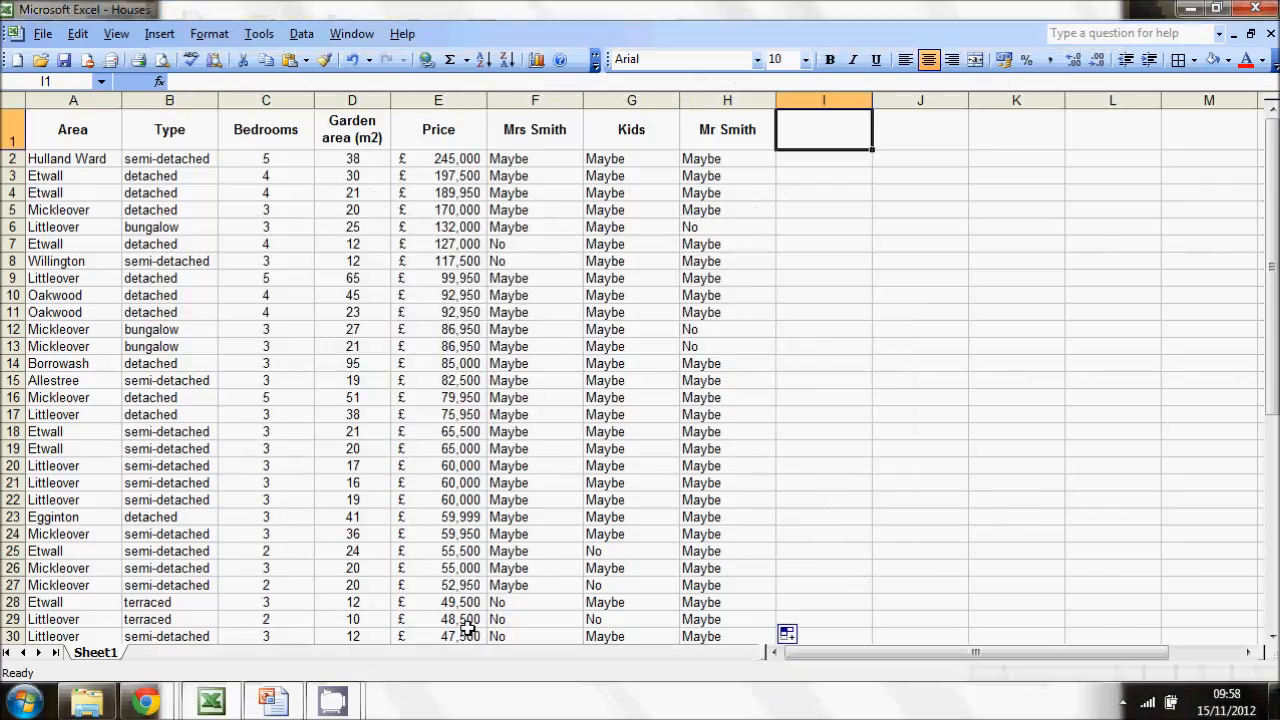
text(Everyone)
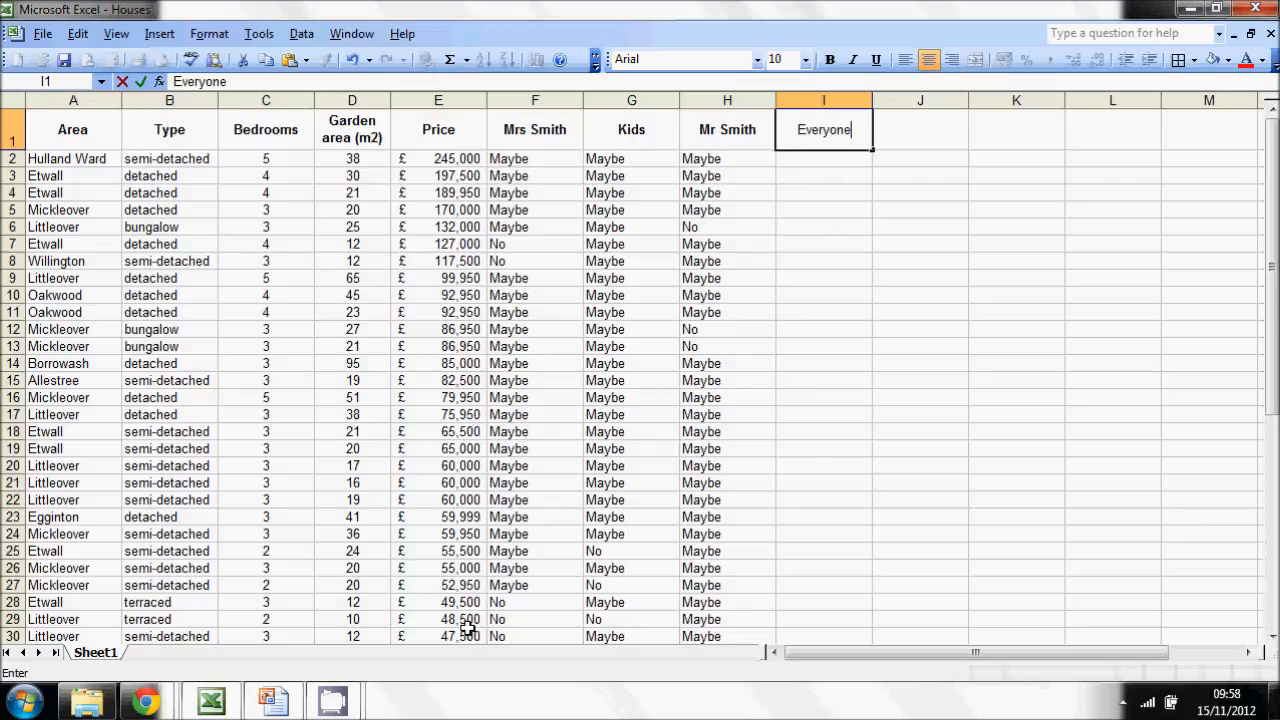
key(Return)
key(Up)
key(ctrl+b)
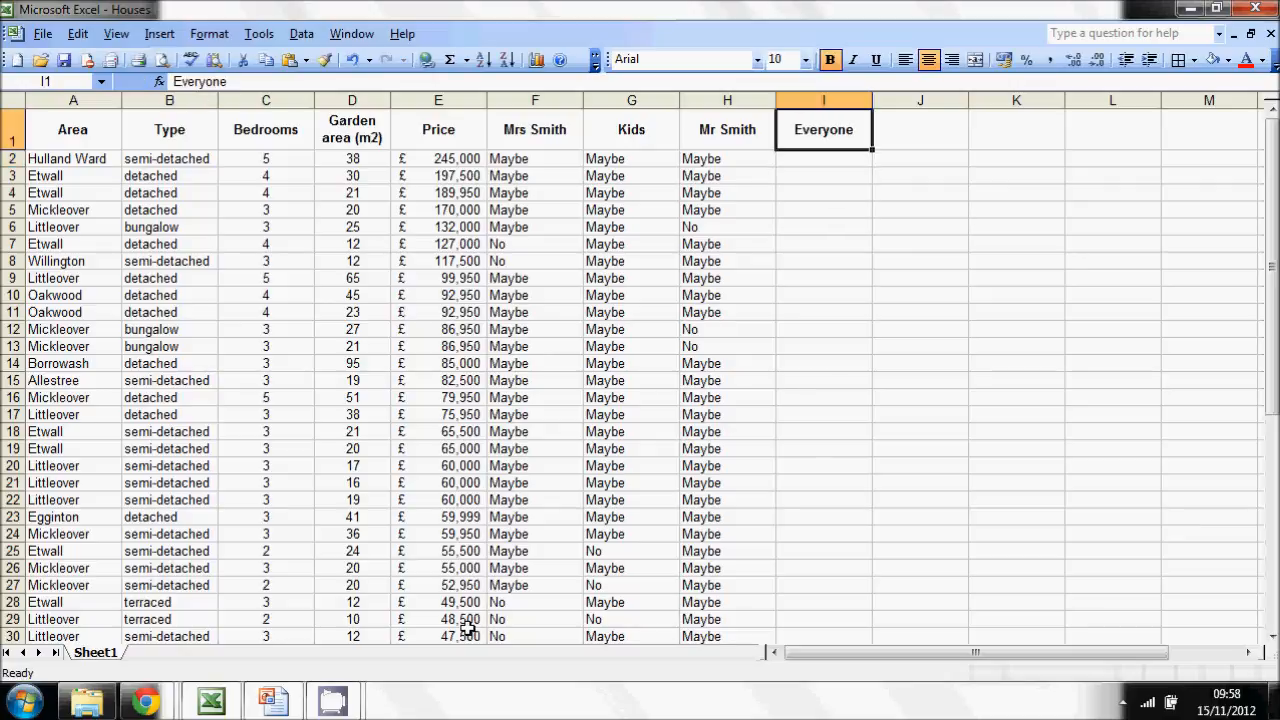
- Start an AND formula in cell I2 with the price condition E2<200000
key(Down)
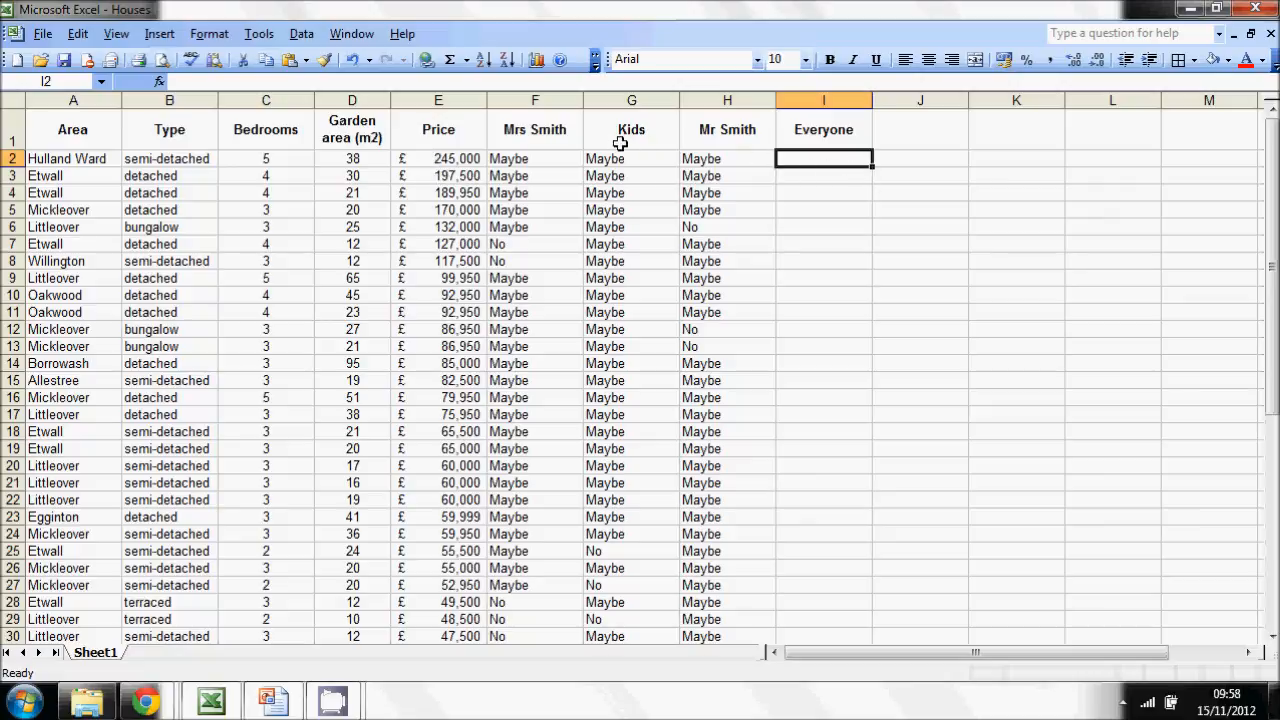
click(316, 84)
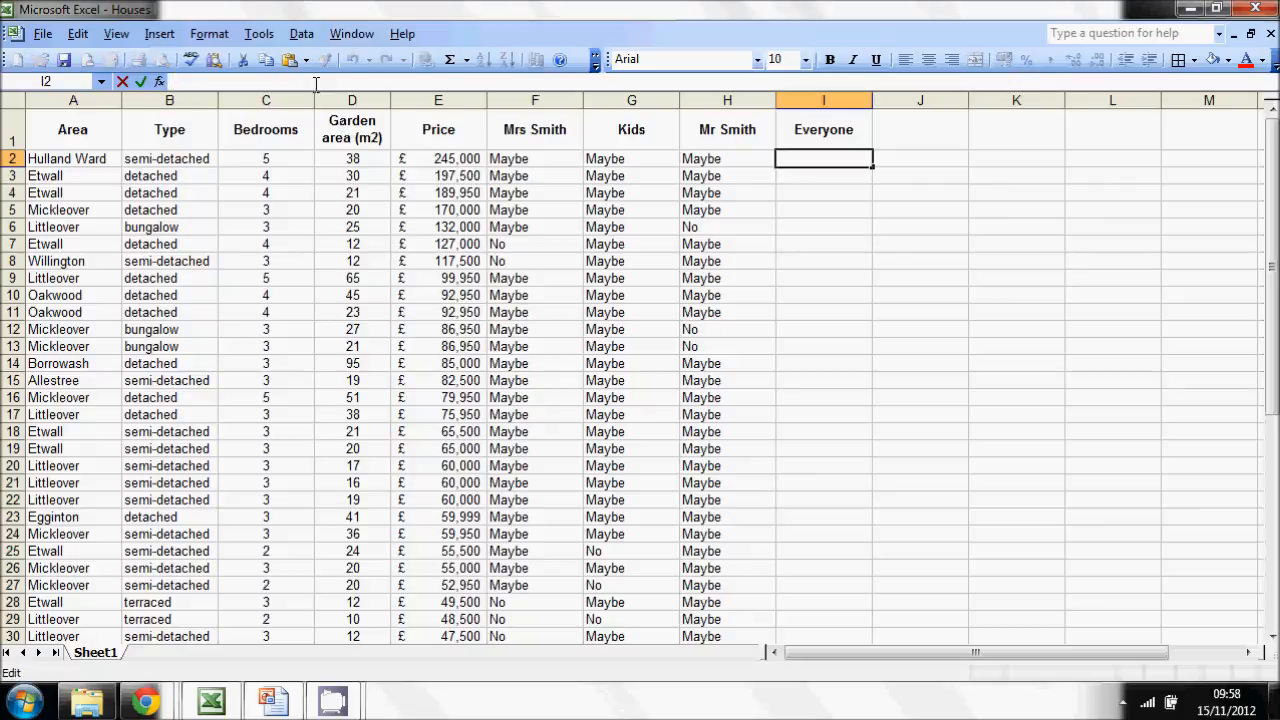
text(AND()
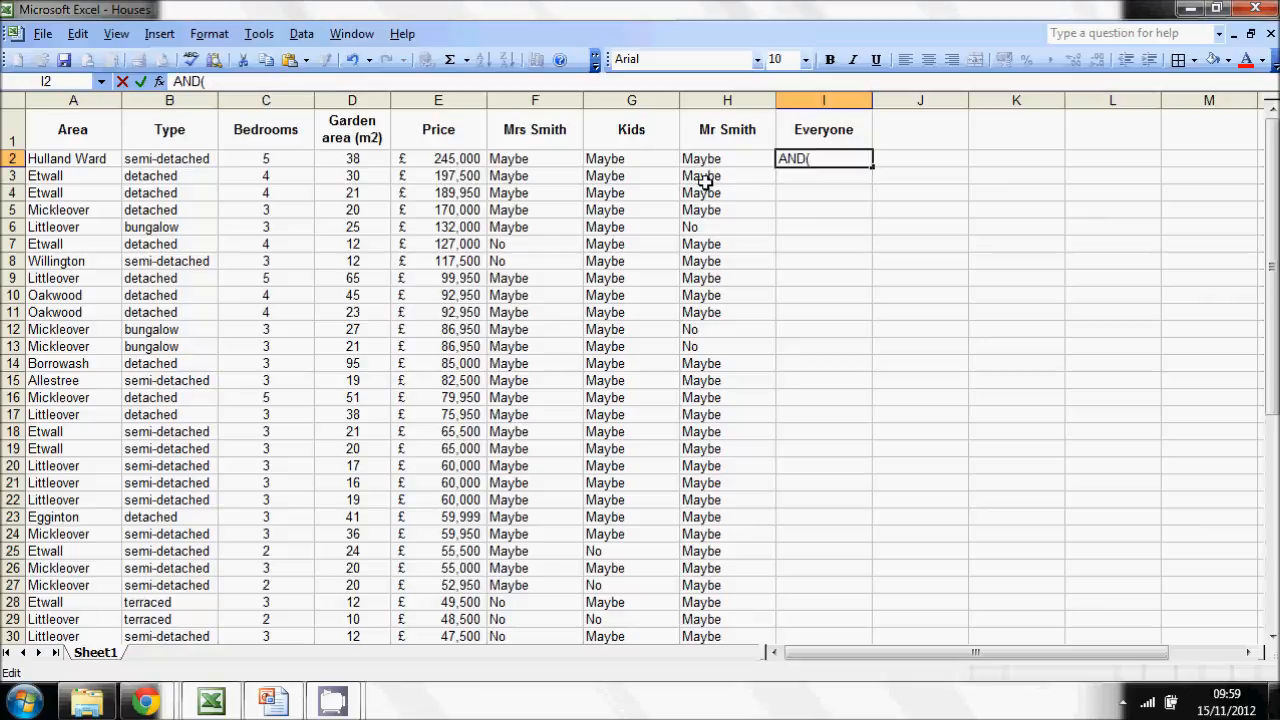
click(441, 162)
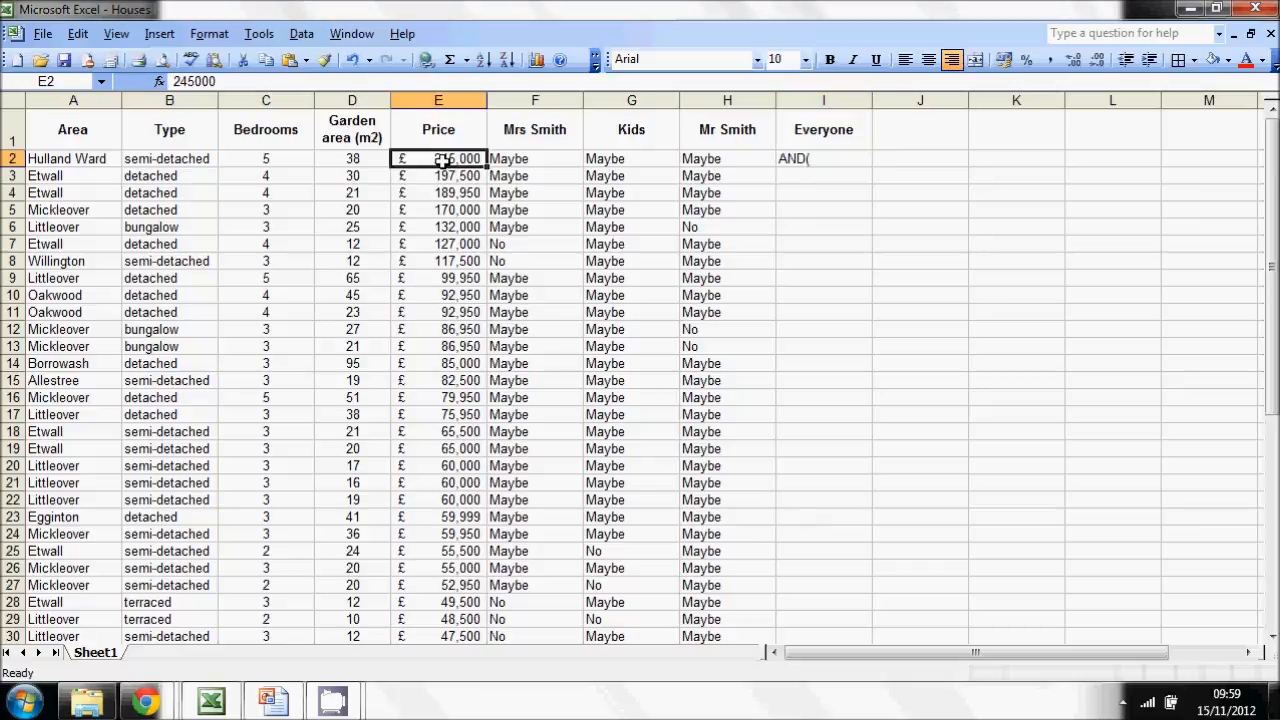
click(817, 162)
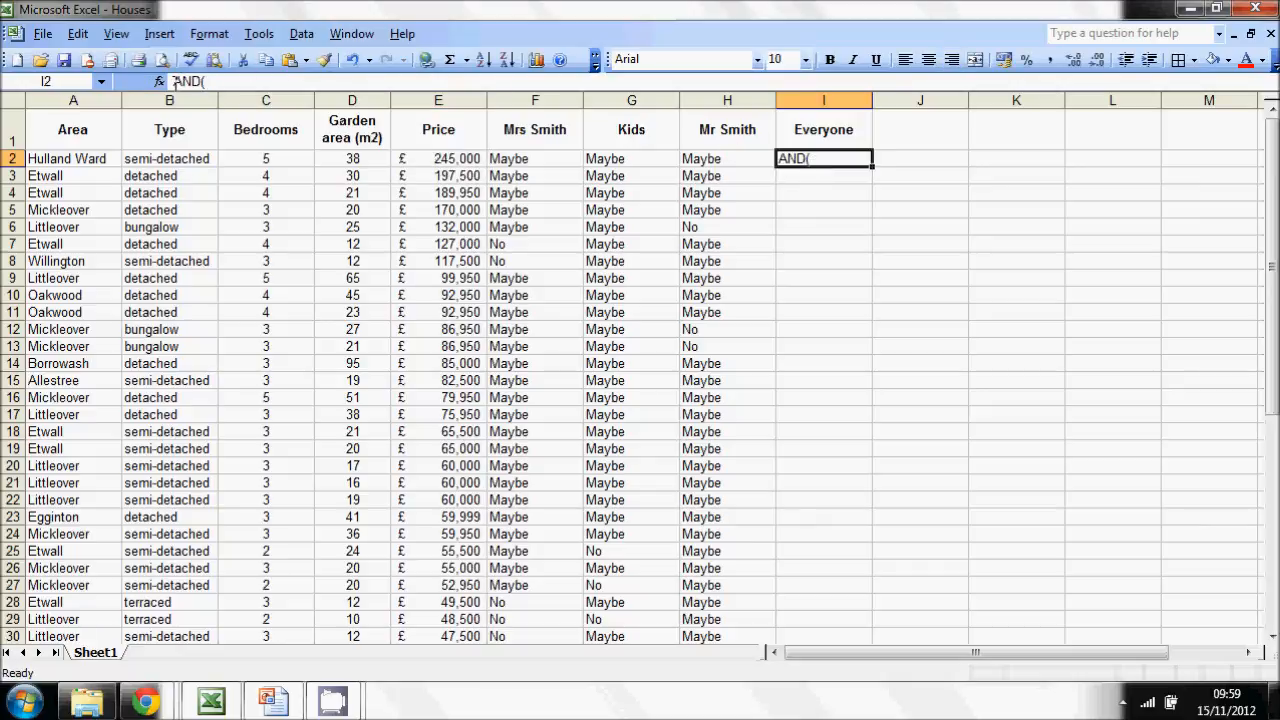
click(175, 81)
text(=)
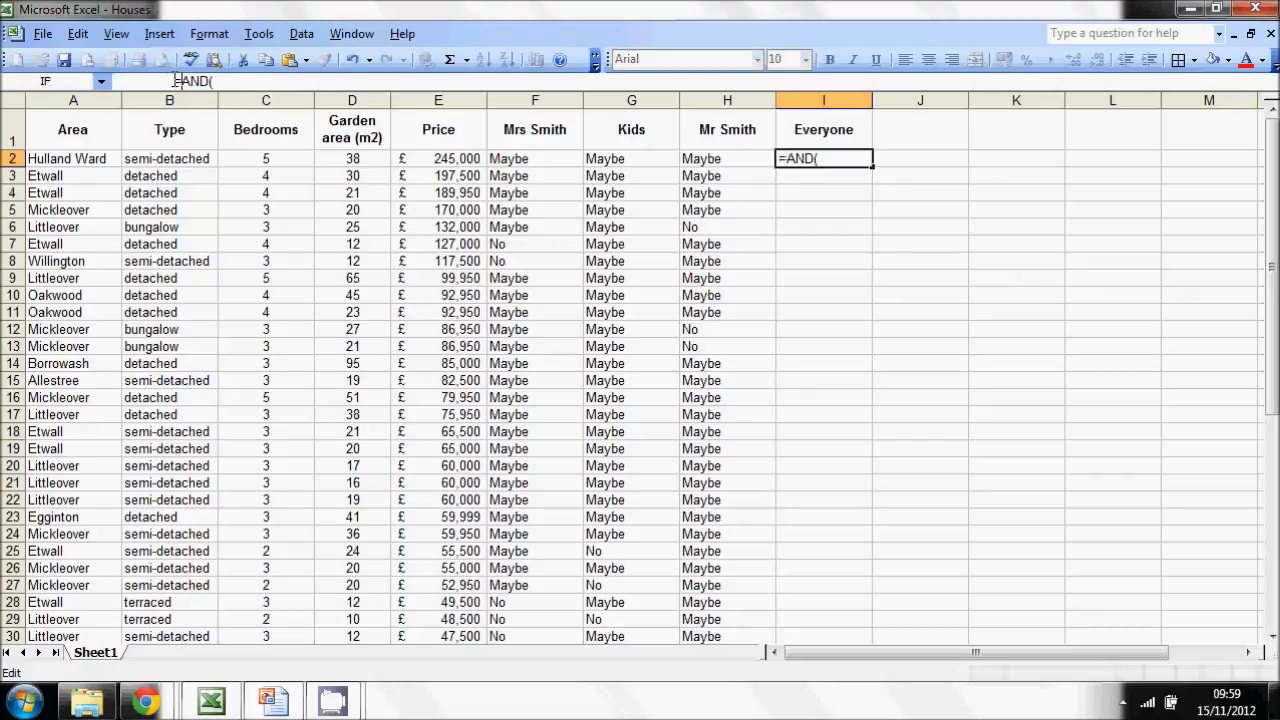
click(232, 80)
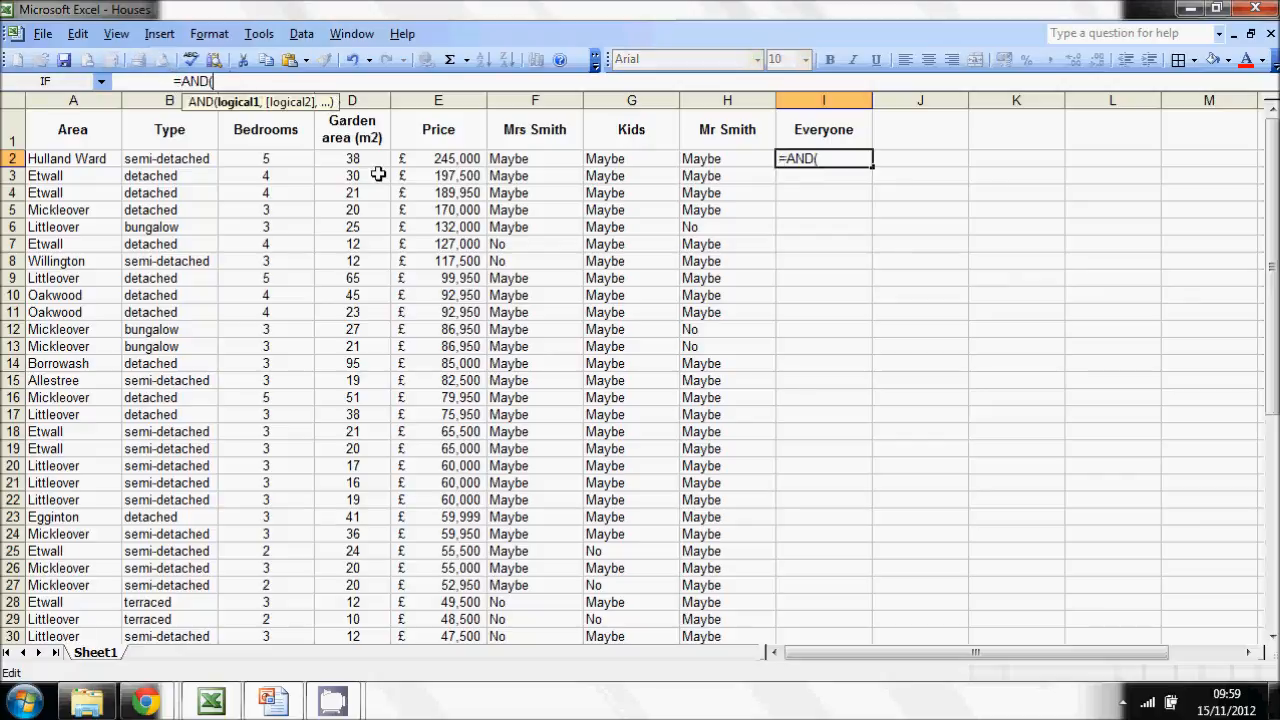
click(430, 158)
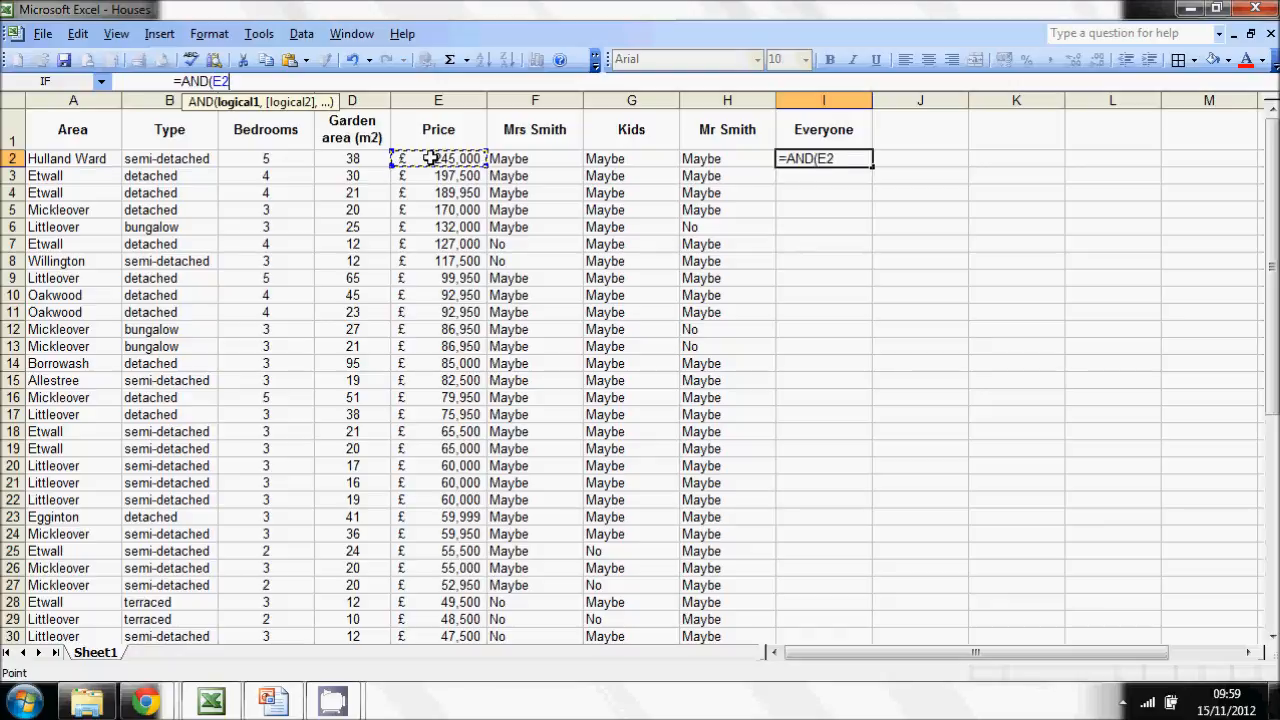
text(<200000)
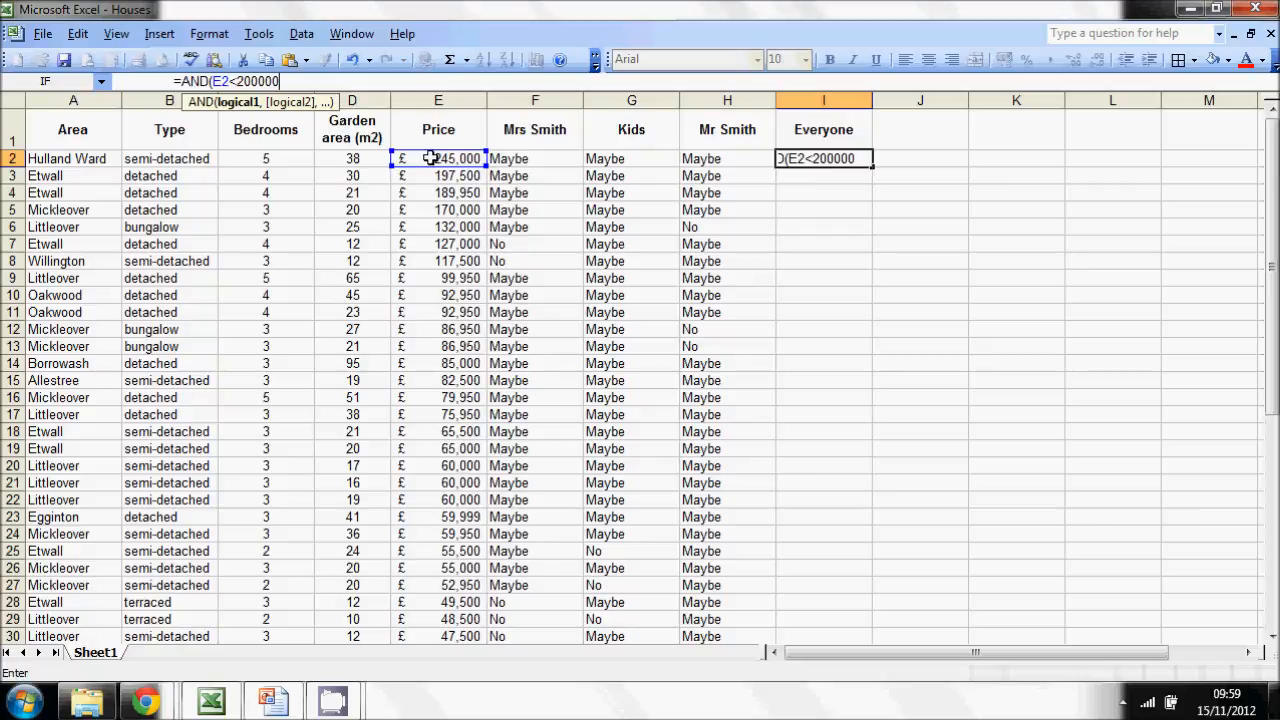
text(,)
- Add the condition F2="Maybe" for Mrs Smith to the AND formula in I2, followed by a comma for the next condition
click(544, 160)
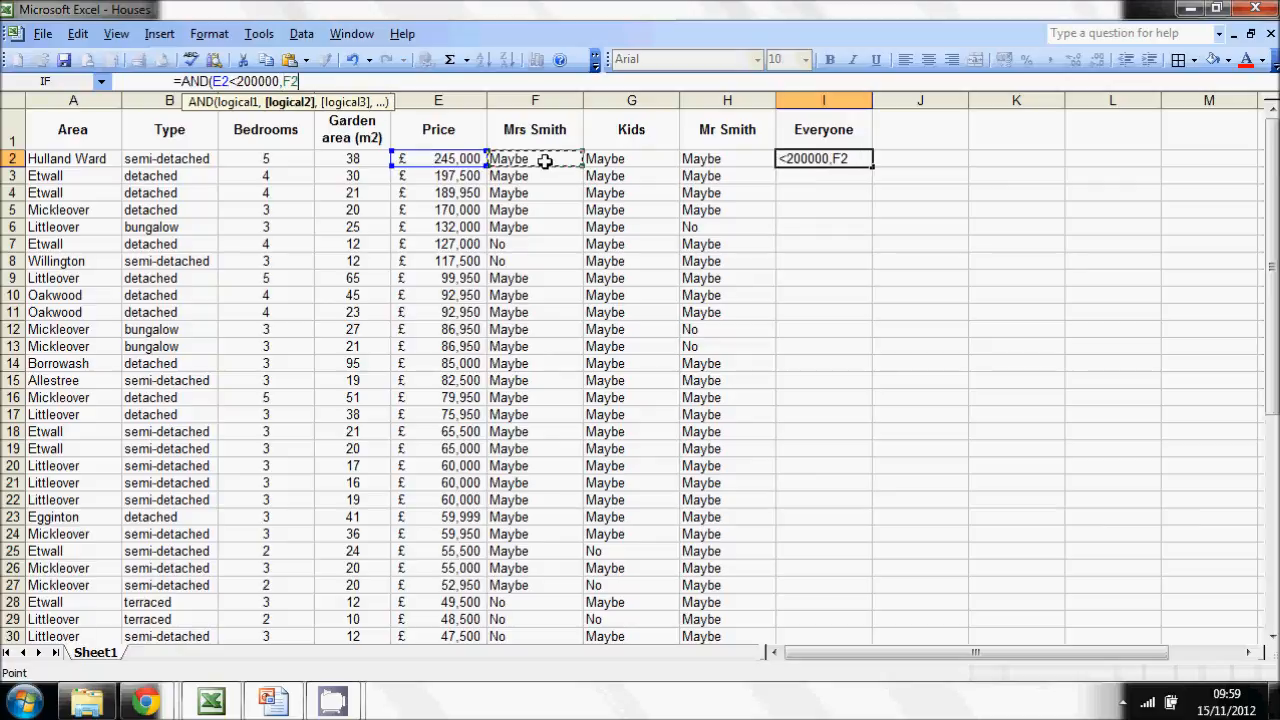
text(="Maybe)
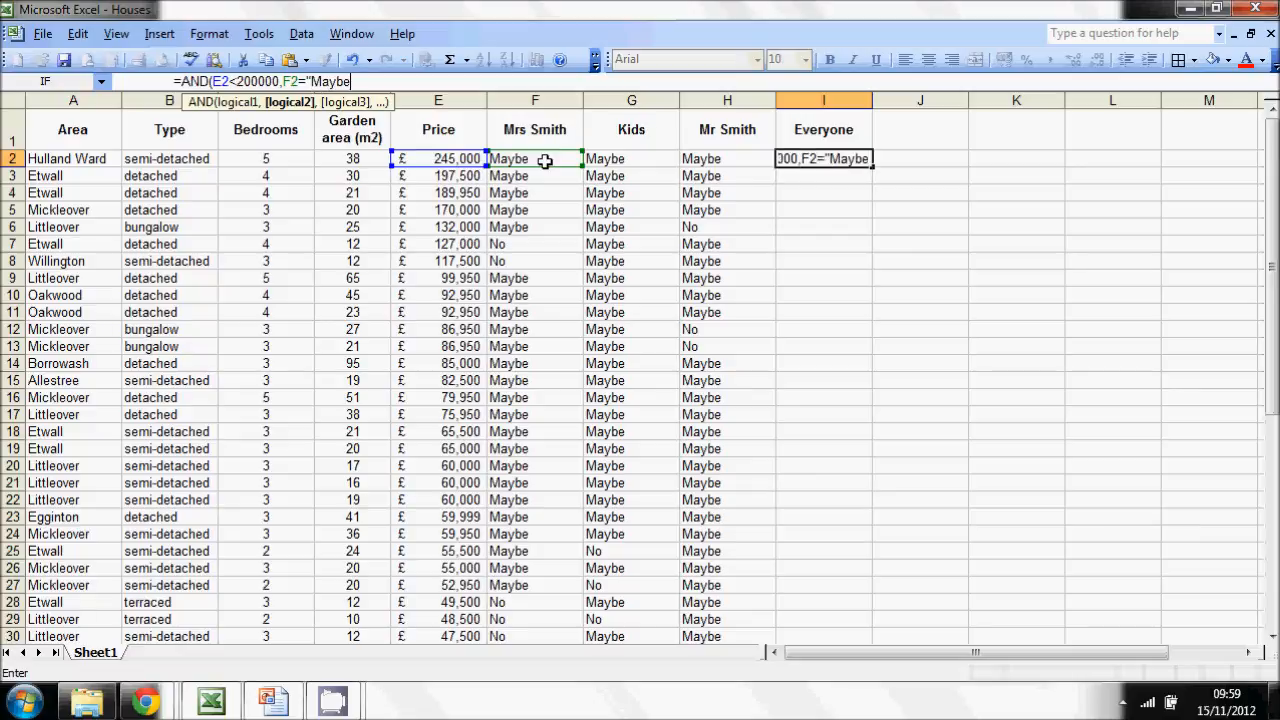
text(")
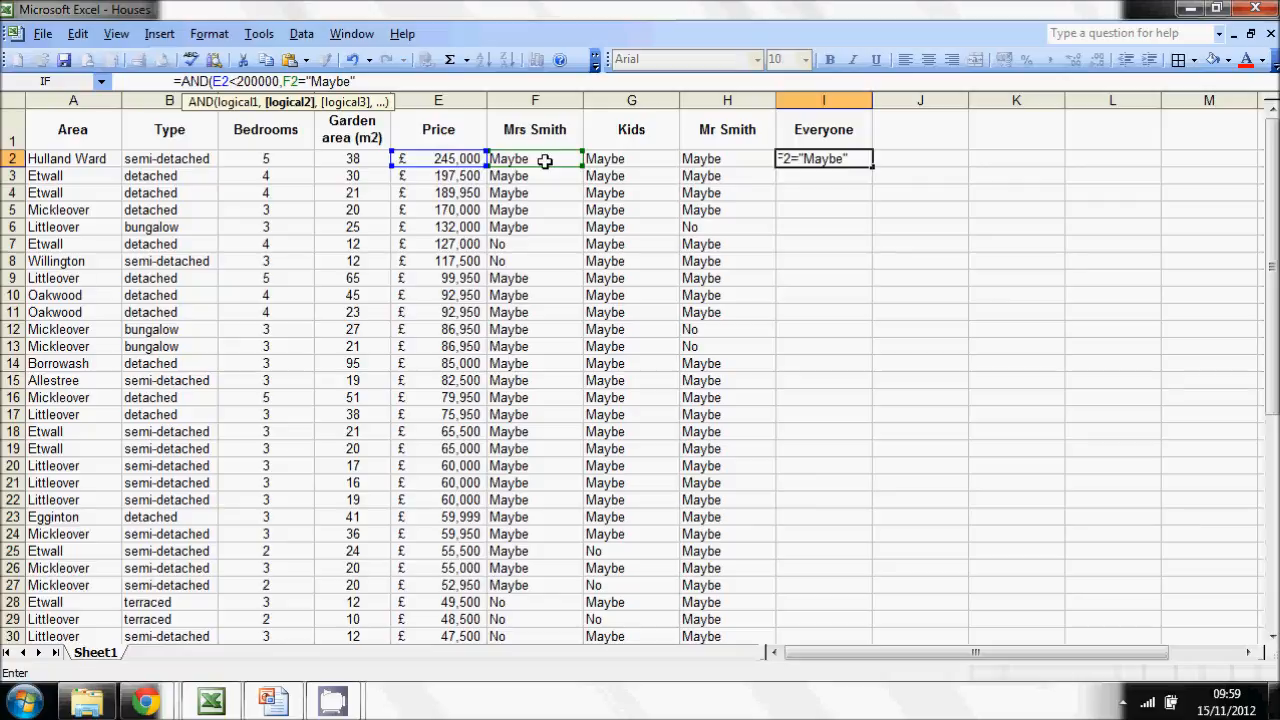
text(,)
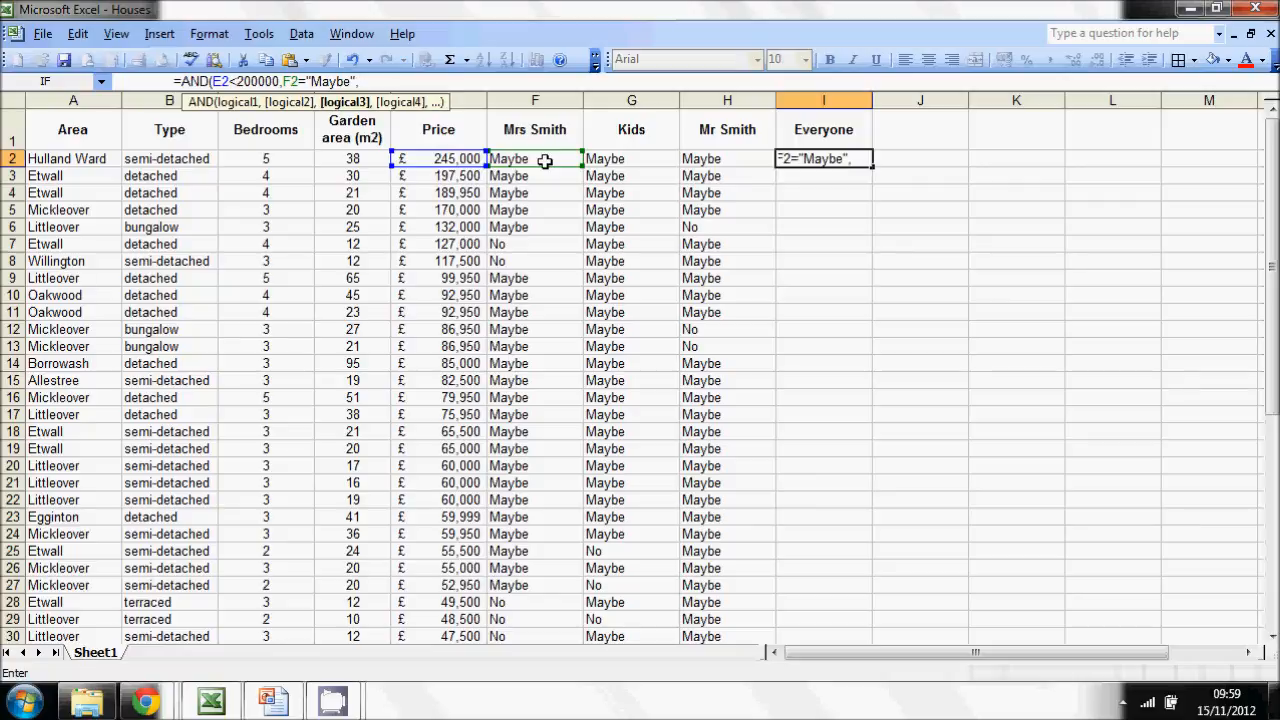
- Duplicate the F2="Maybe" condition twice within the I2 AND formula and close the formula with a bracket
drag(368, 80, 284, 85)
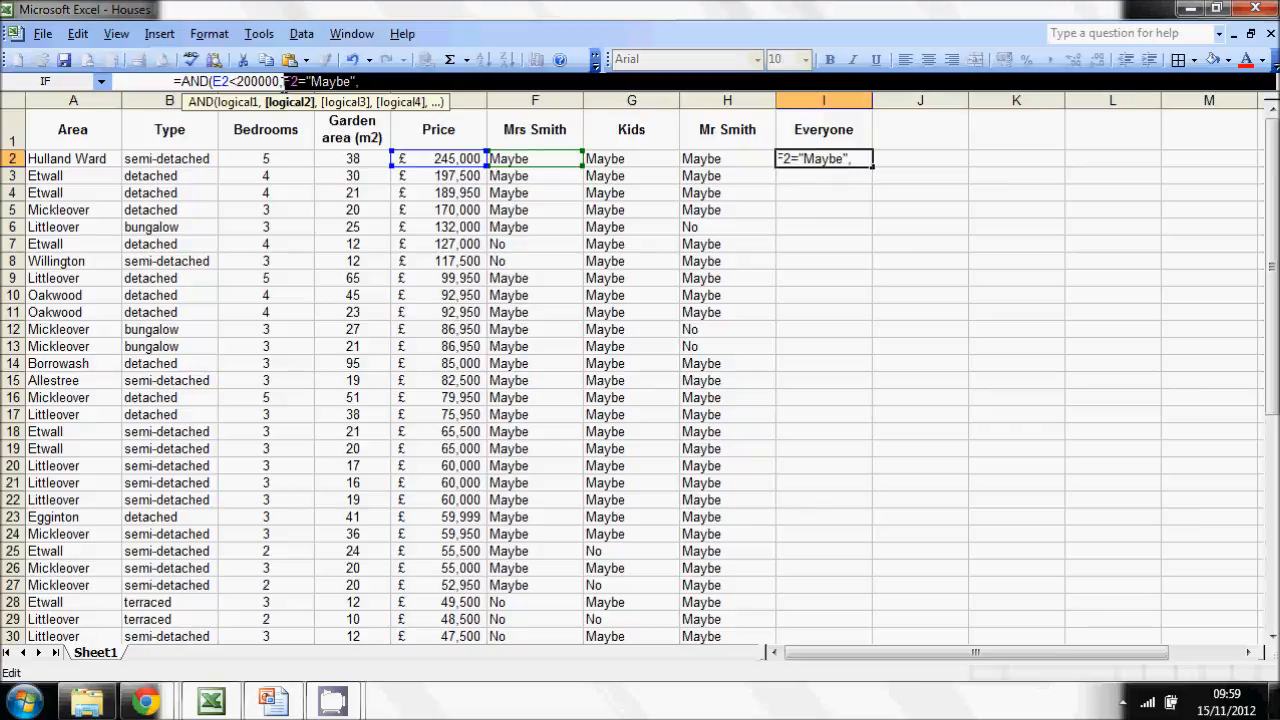
click(378, 82)
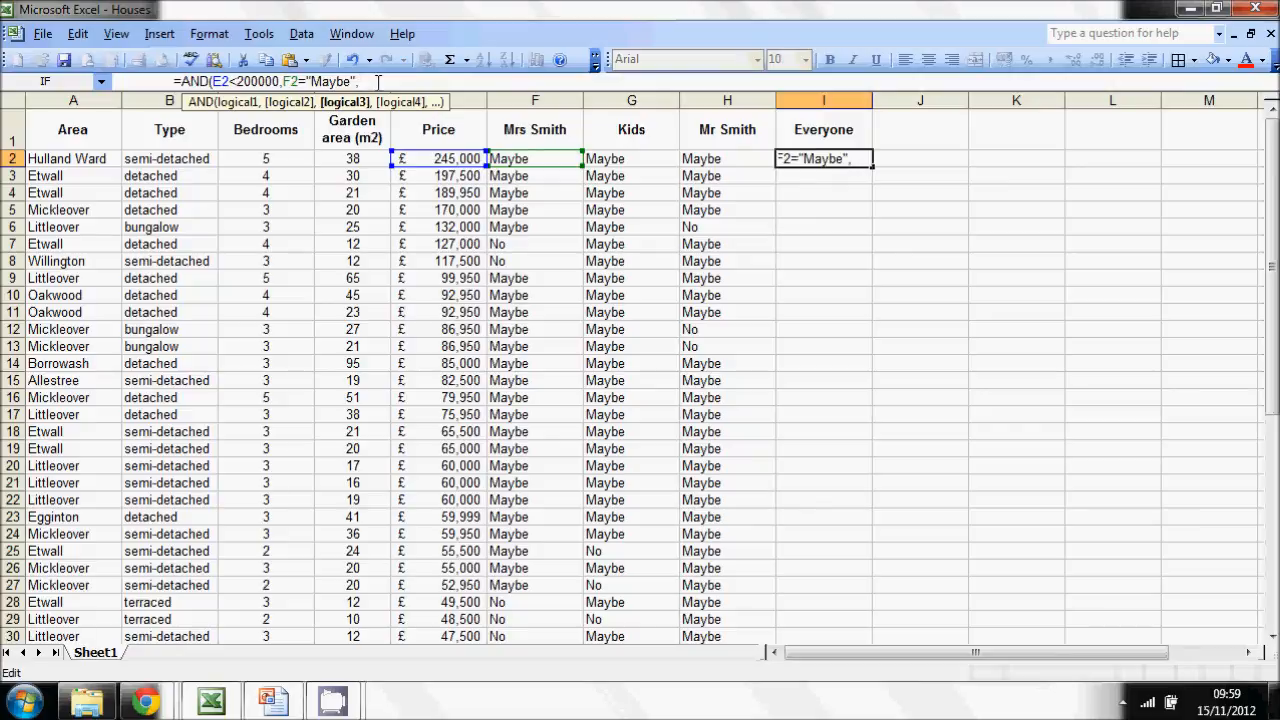
key(ctrl+v)
key(ctrl+v)
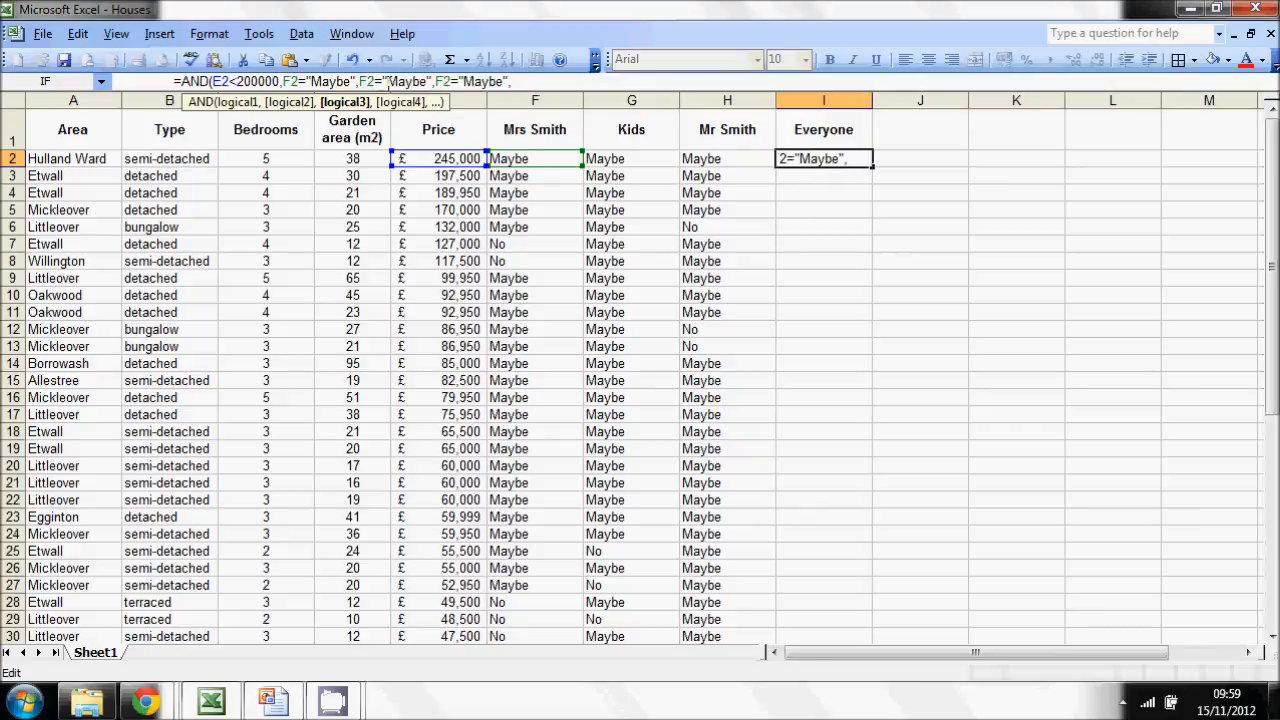
key(BackSpace)
text())
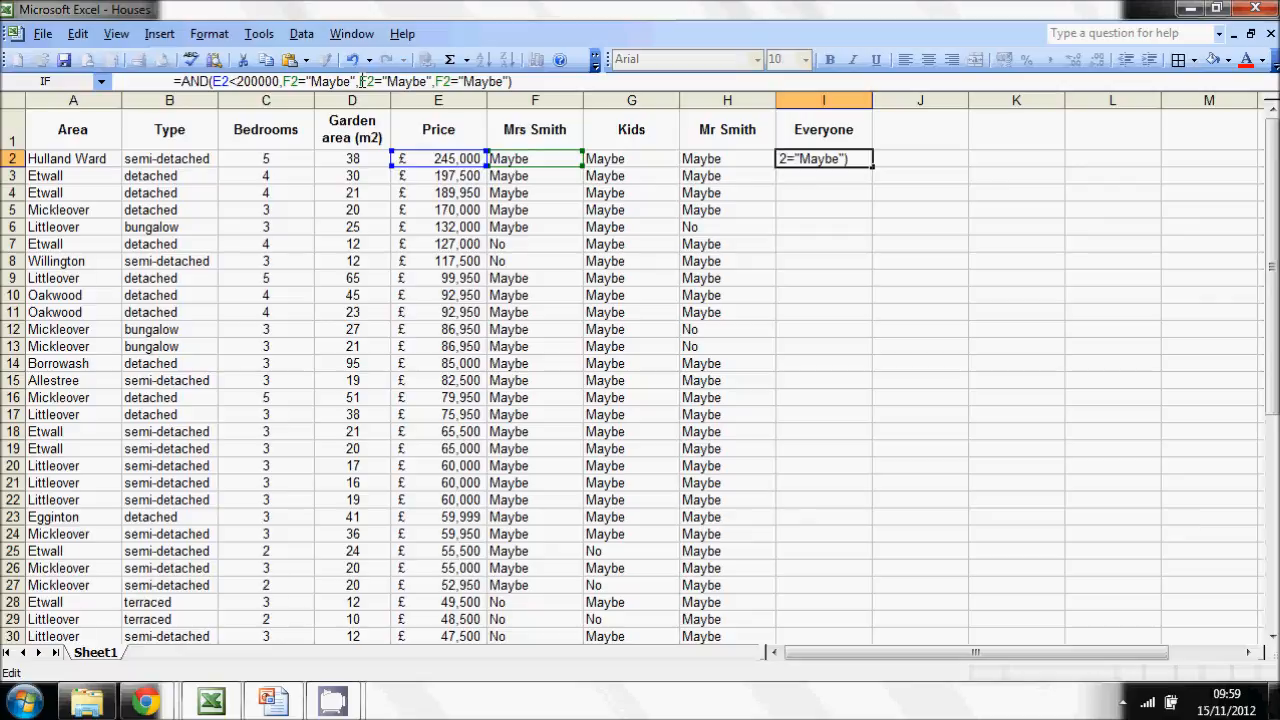
- Change the two duplicated conditions' references to G2 and H2, and confirm the AND formula in I2
click(365, 81)
key(BackSpace)
text(G)
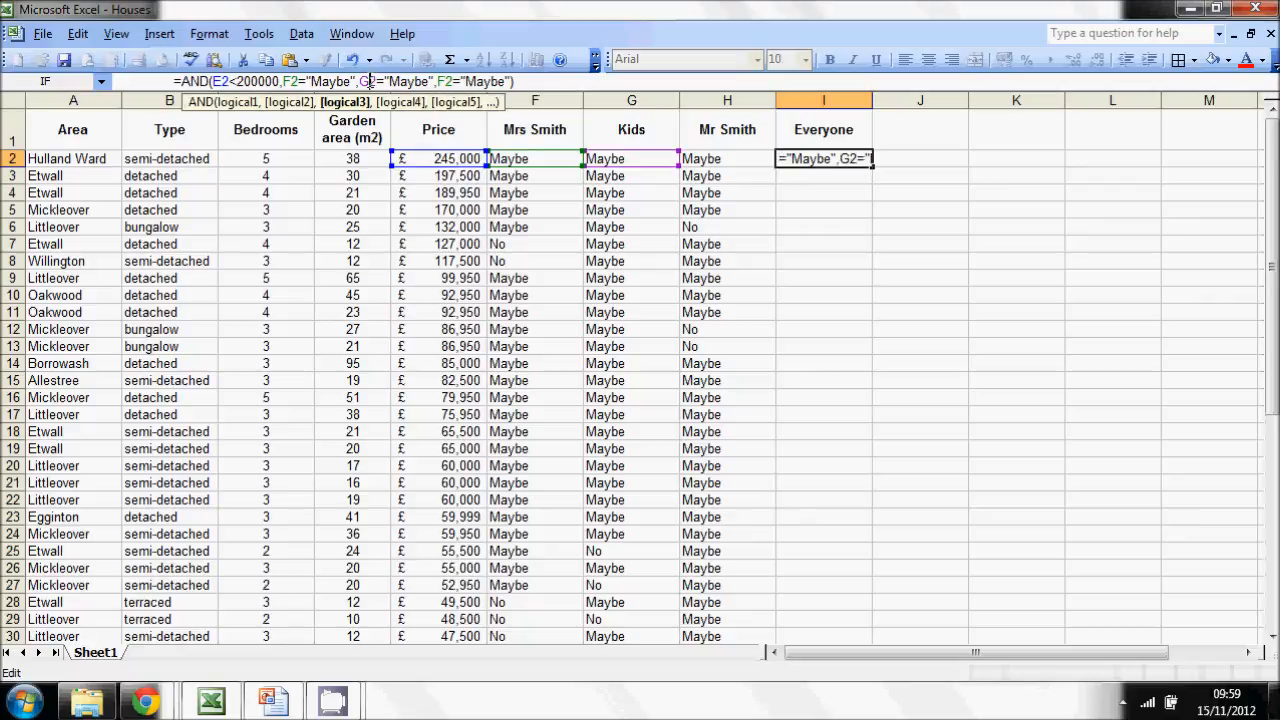
click(441, 81)
key(BackSpace)
text(H)
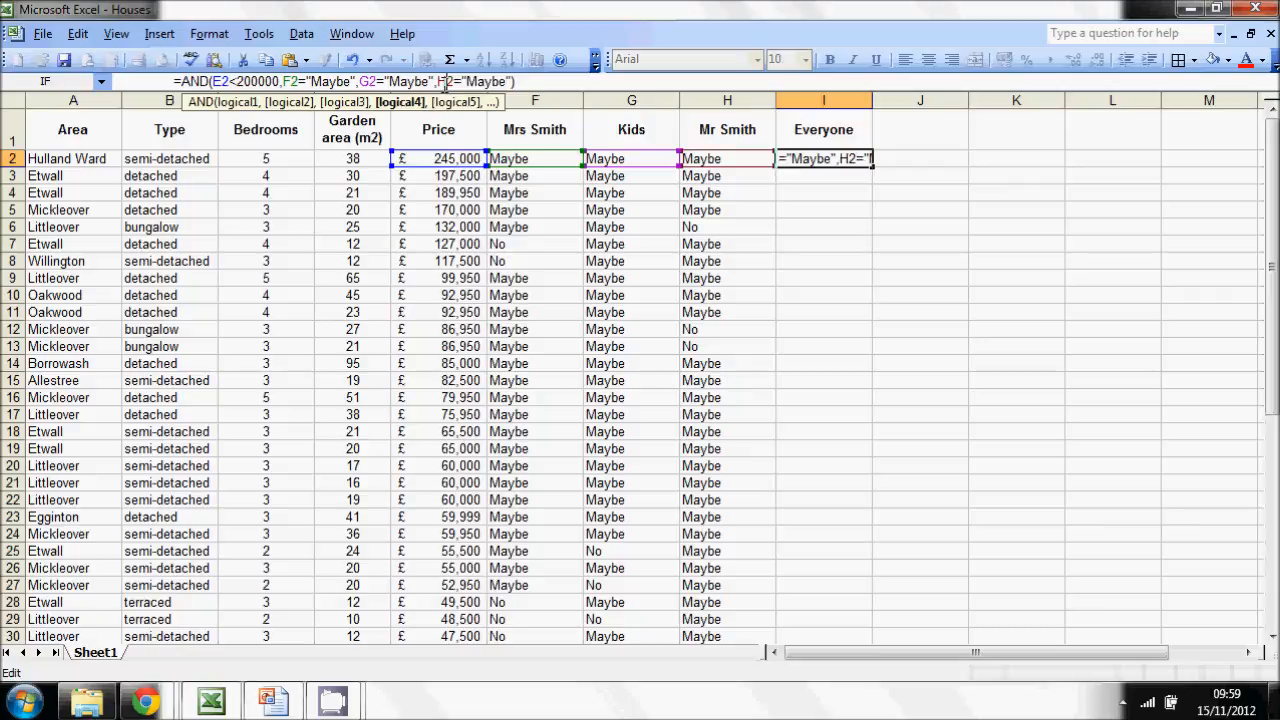
click(565, 80)
key(Return)
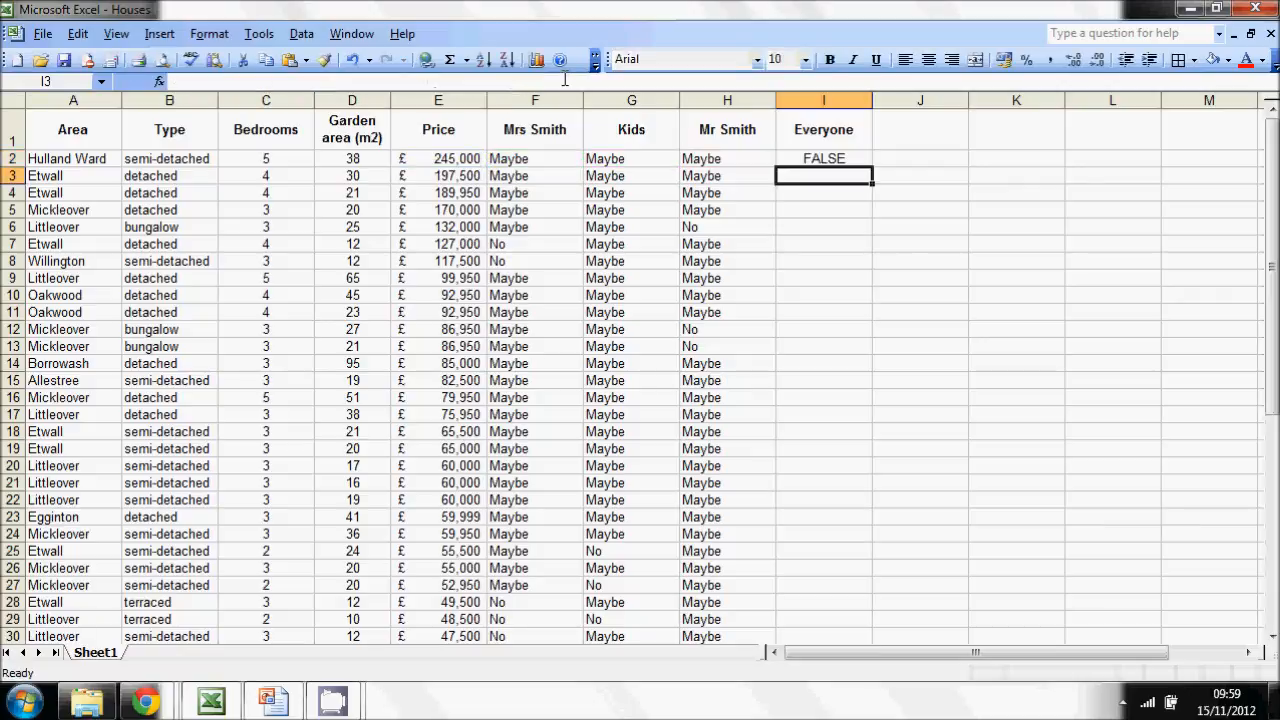
- Copy the AND formula from I2 down the Everyone column to the last house row
click(830, 160)
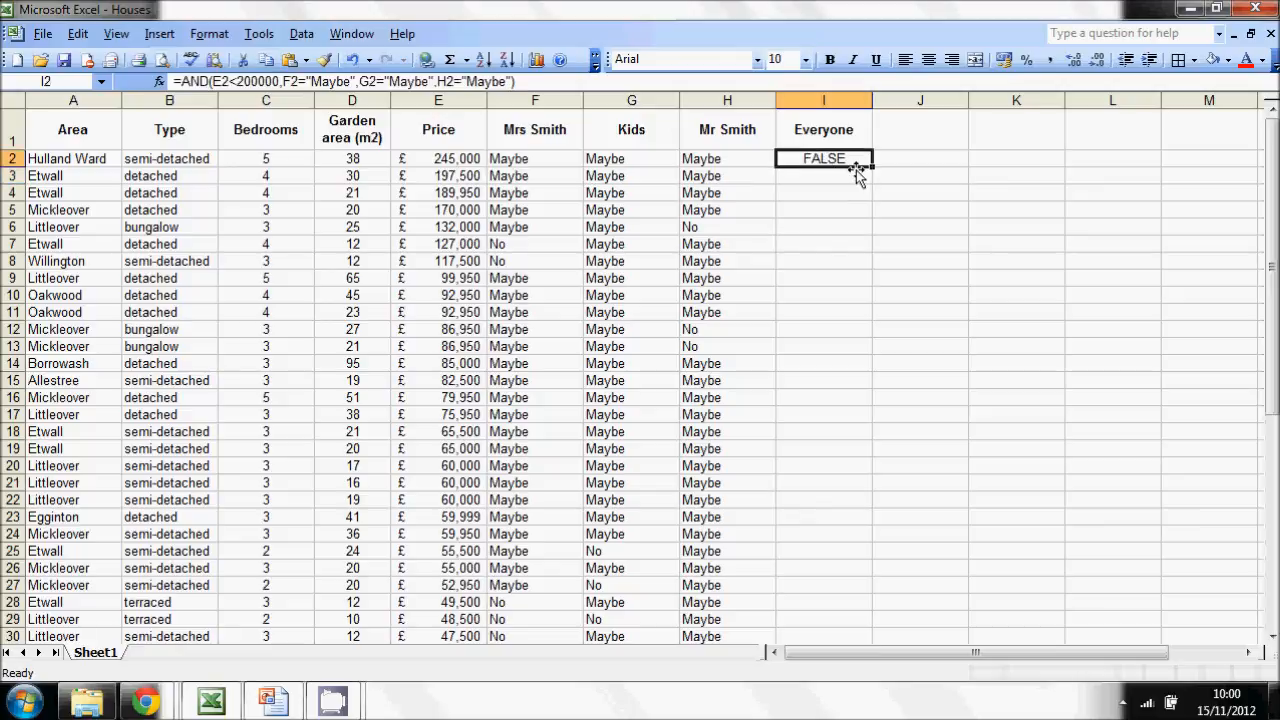
drag(872, 170, 859, 565)
click(1016, 561)
scroll(923, 217, up, 3)
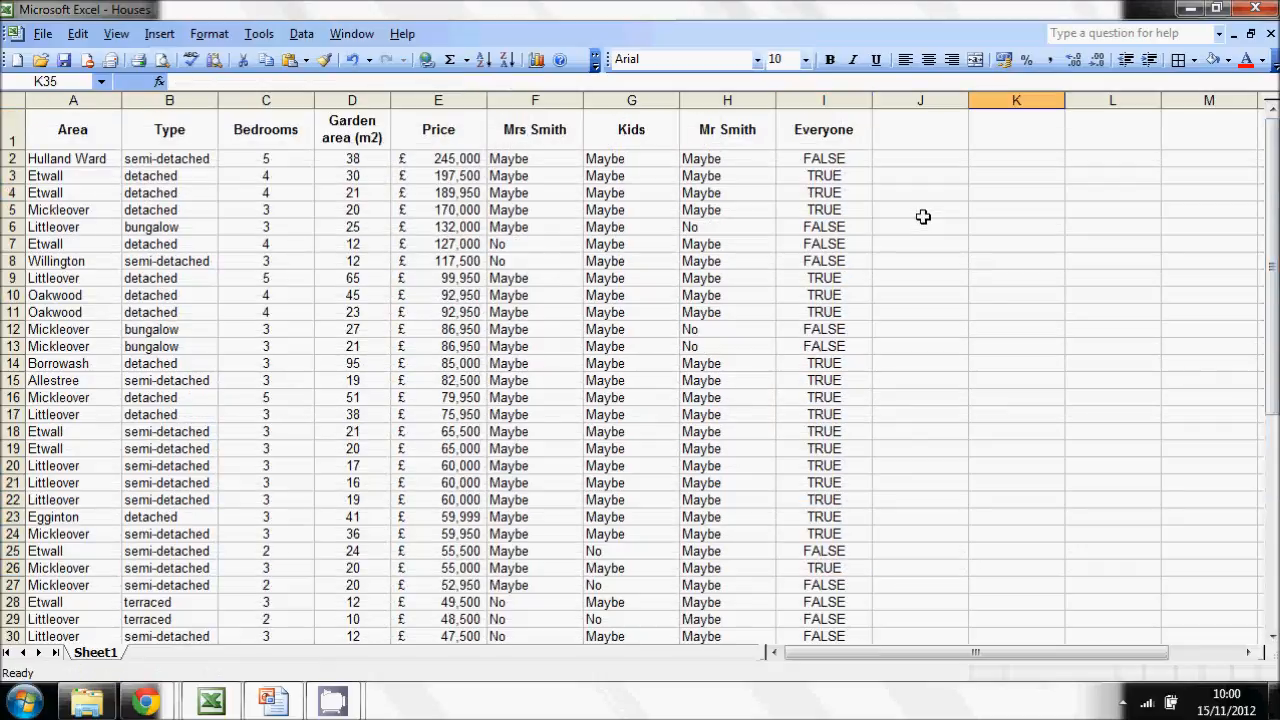
- Cut the whole AND expression out of the I2 formula, keeping only the equals sign
click(837, 159)
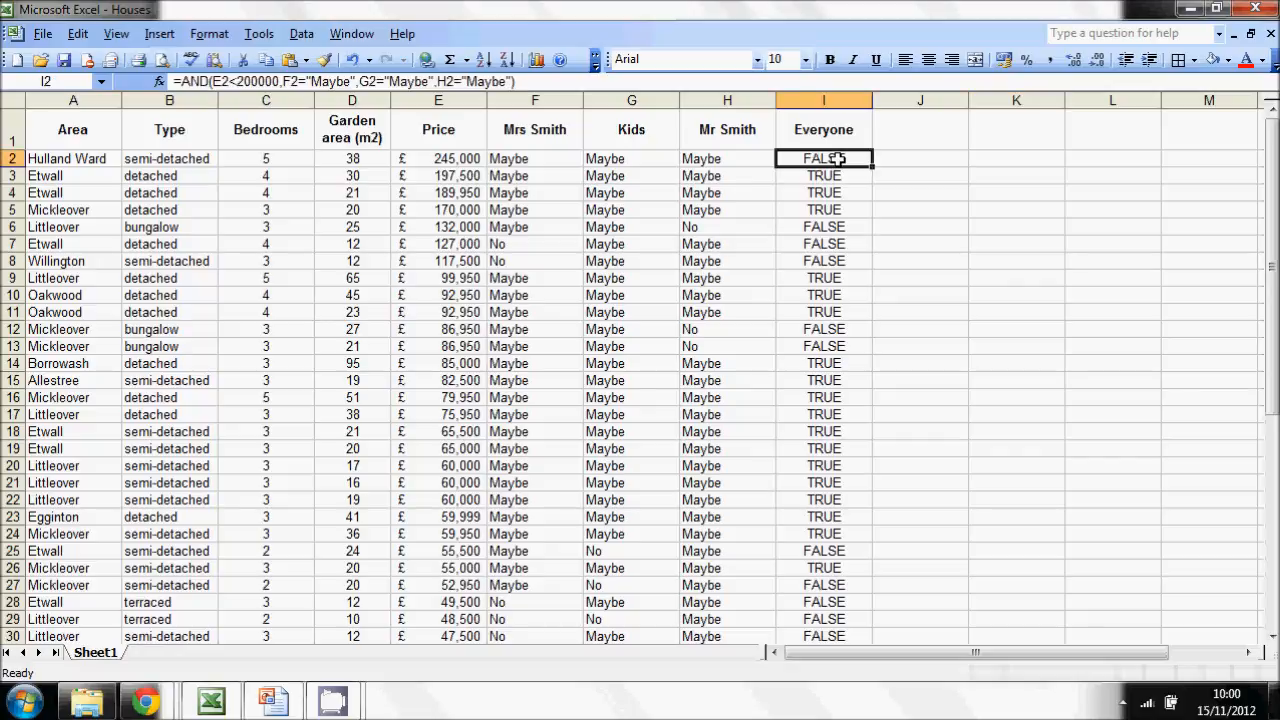
click(541, 82)
drag(541, 82, 183, 90)
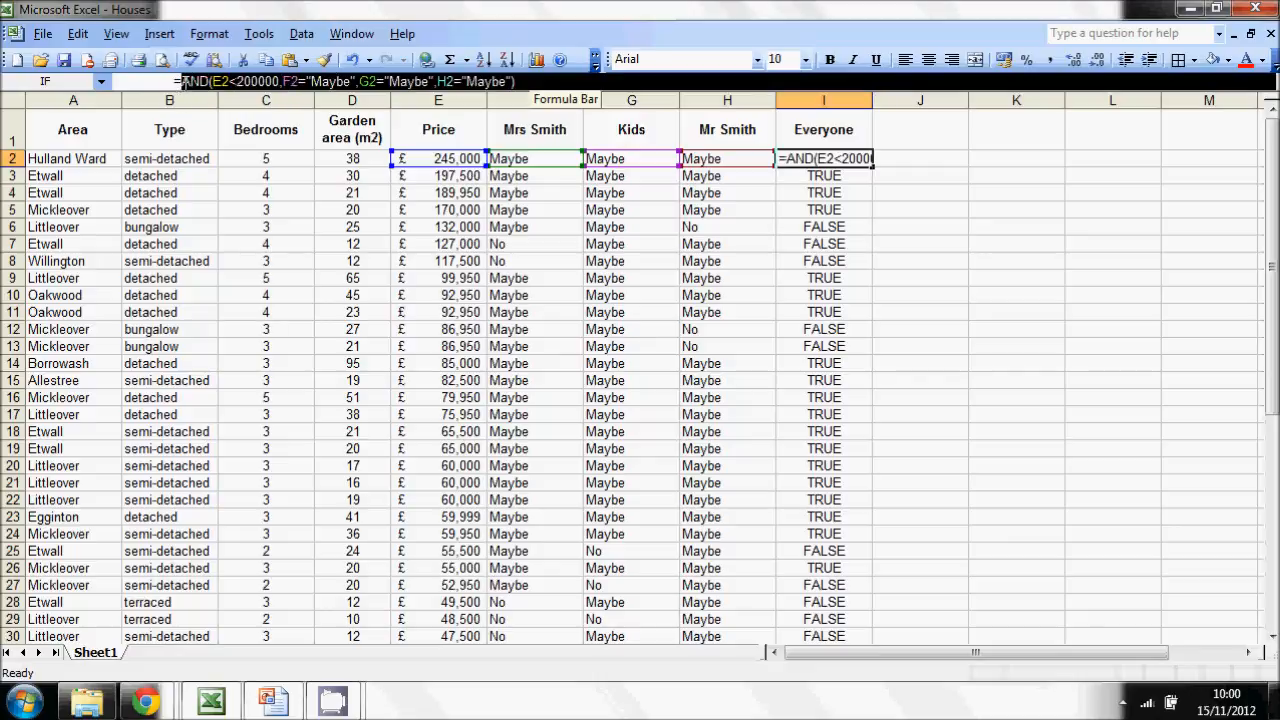
right_click(255, 79)
click(276, 92)
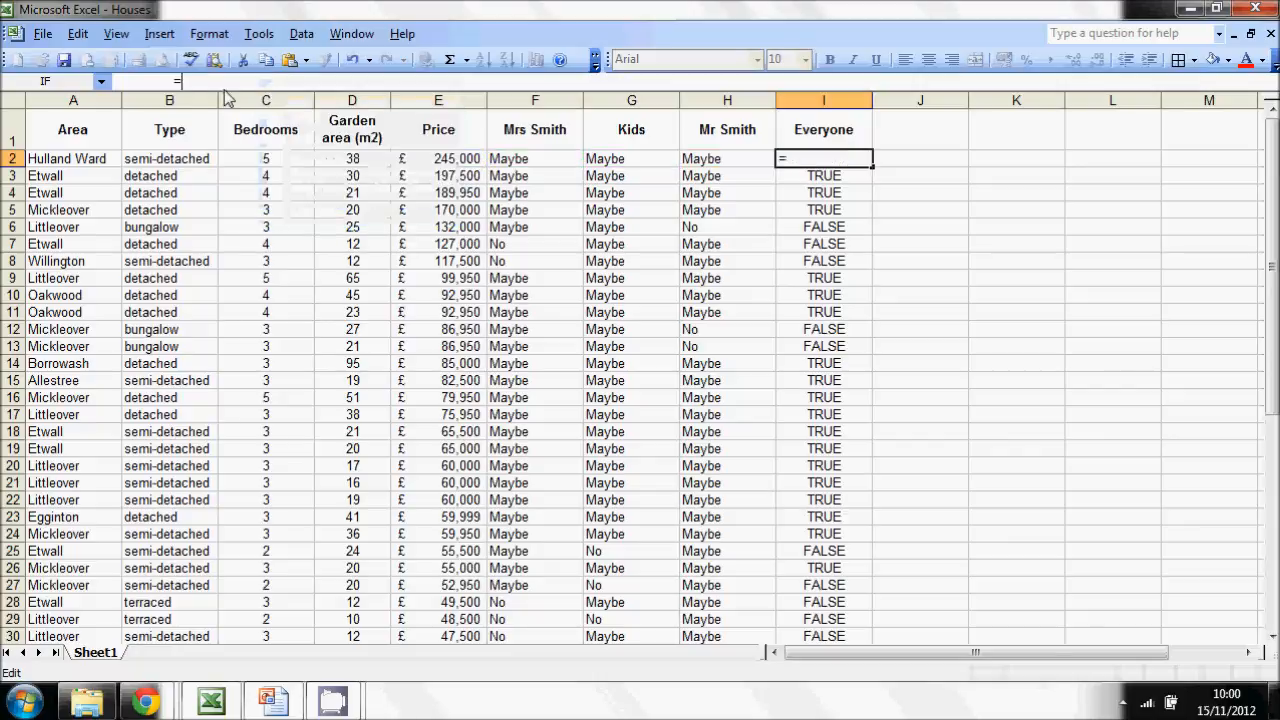
- Start an IF function in I2 with the logical test left empty and "Maybe" as the value if true
text(IF)
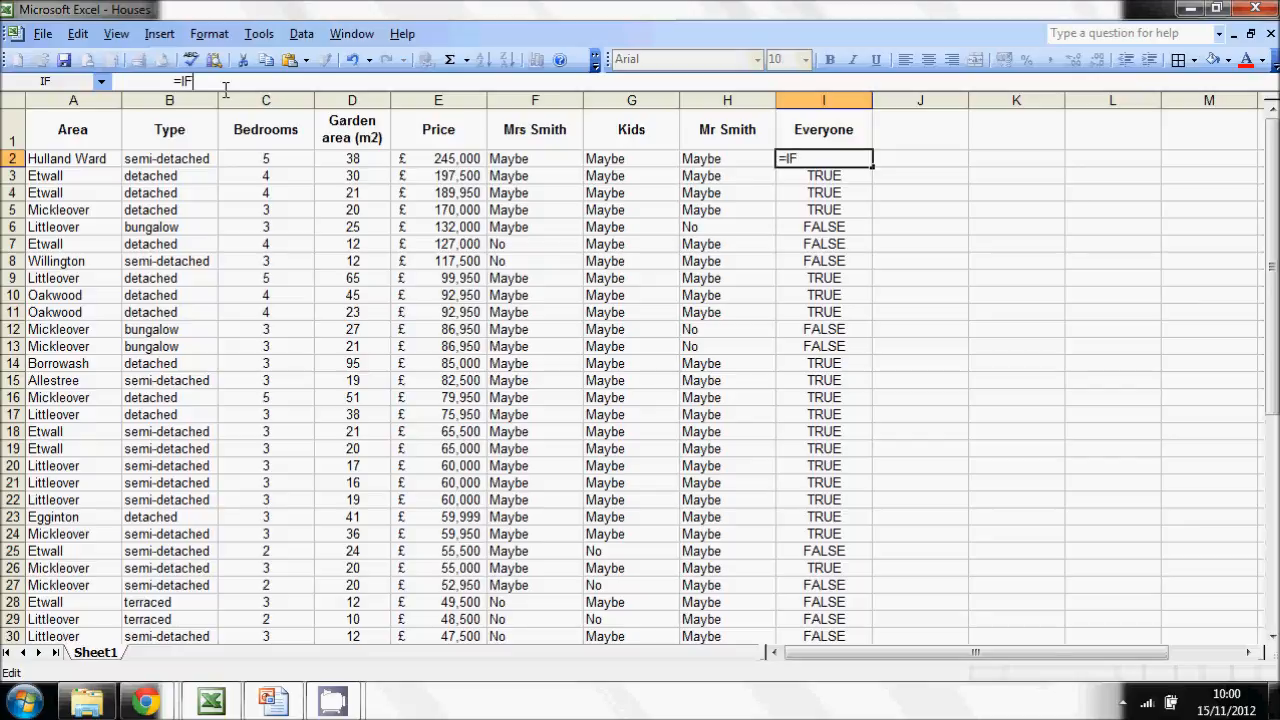
text(()
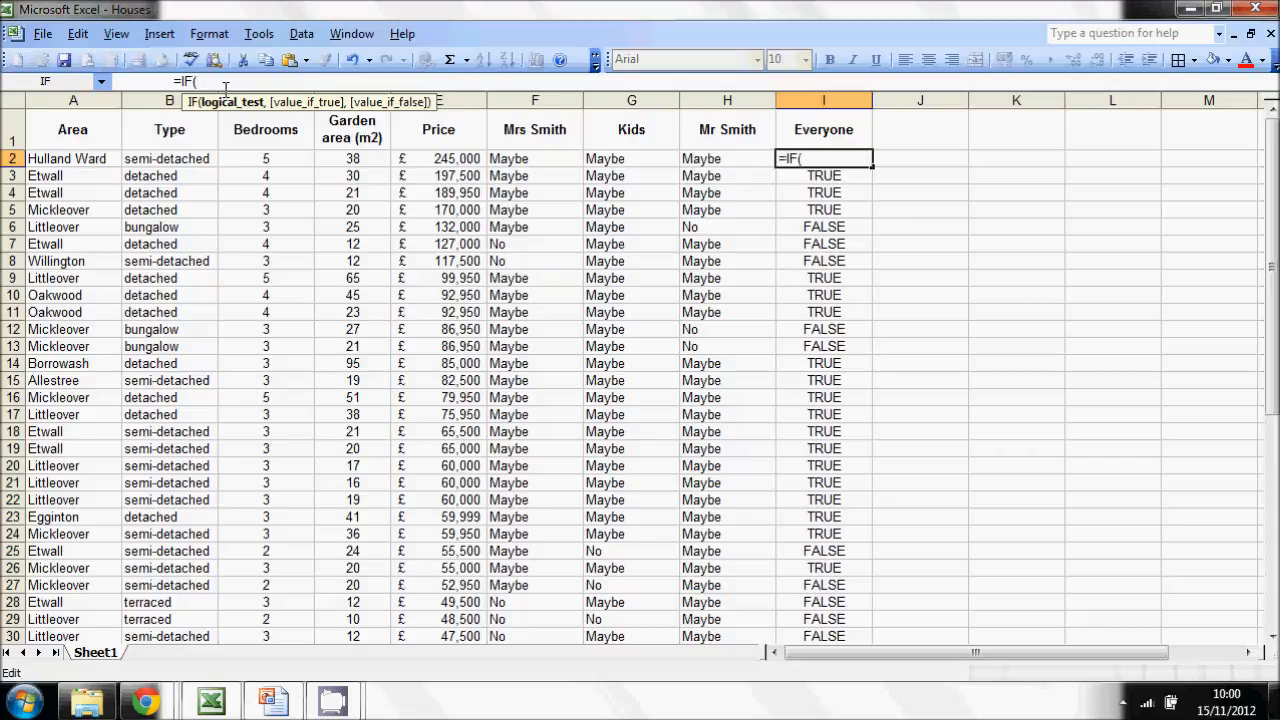
text(,")
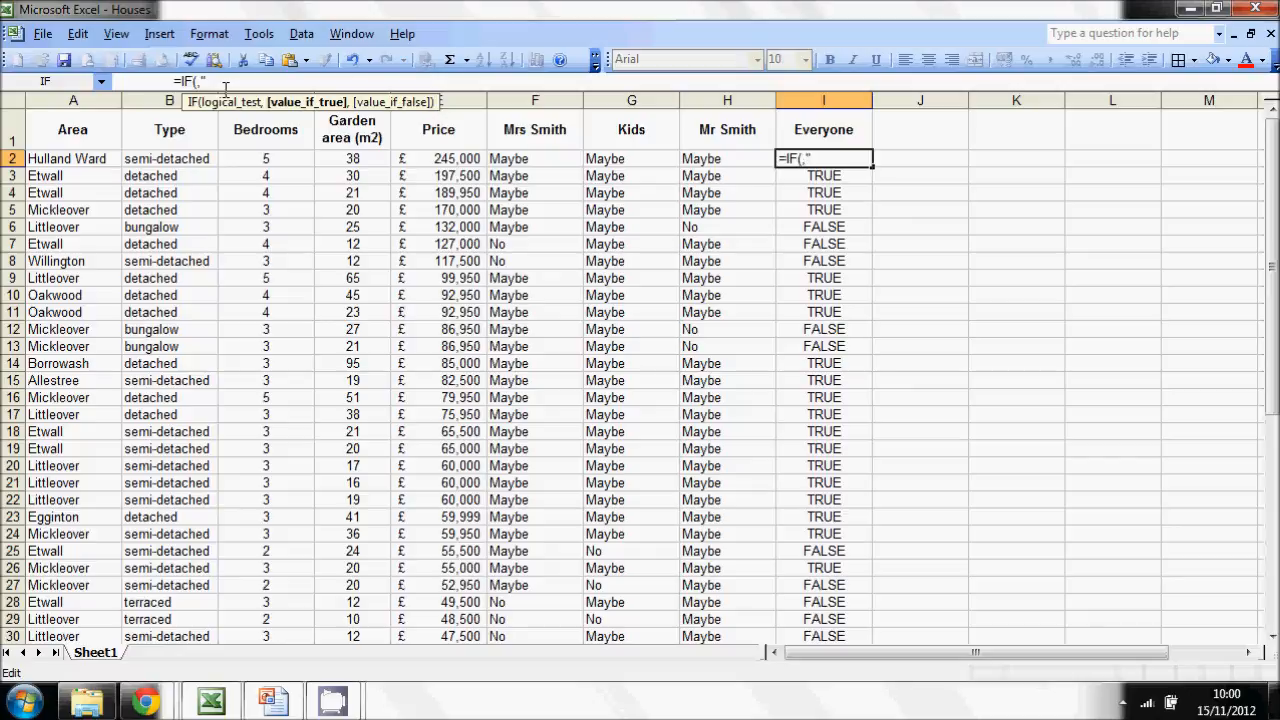
text(Ma)
text(ybe)
text(,)
text(==)
key(BackSpace)
key(BackSpace)
text(",")
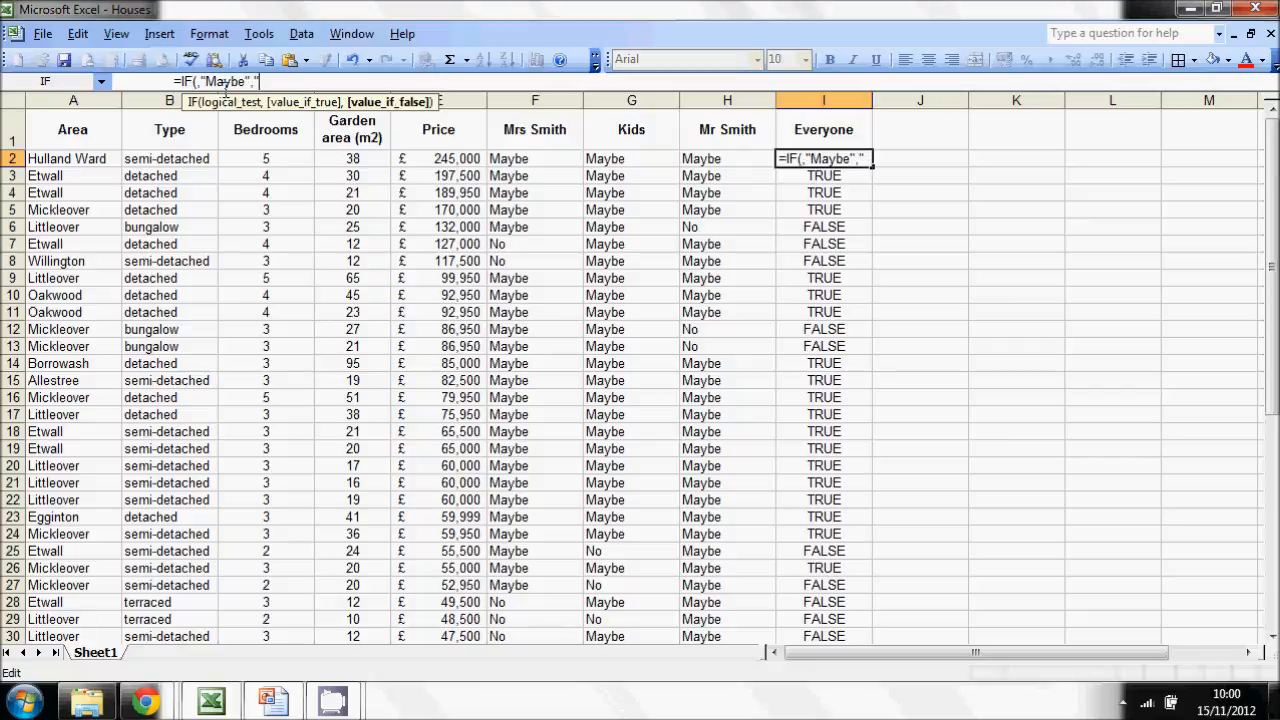
text(F)
- Enter "No" as the IF function's value if false and close the bracket
key(BackSpace)
text(No")
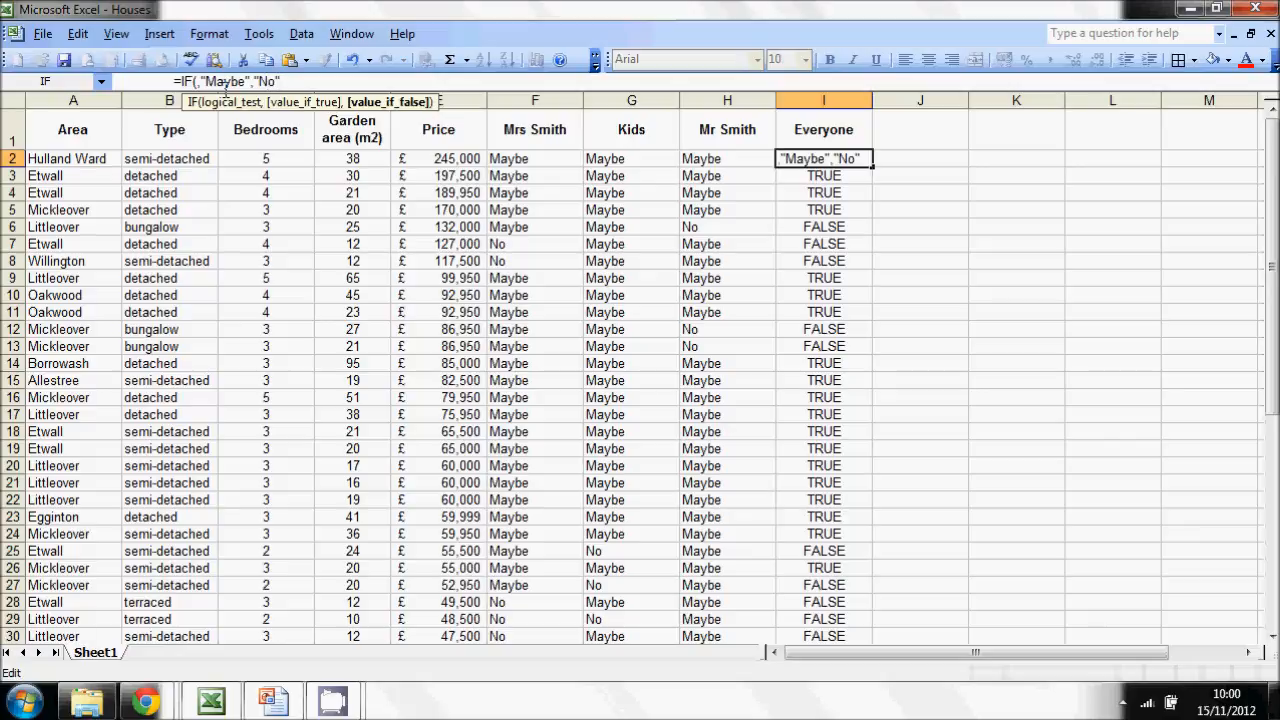
text())
- Paste the cut AND expression into the IF function as its logical test and confirm the I2 formula
click(197, 81)
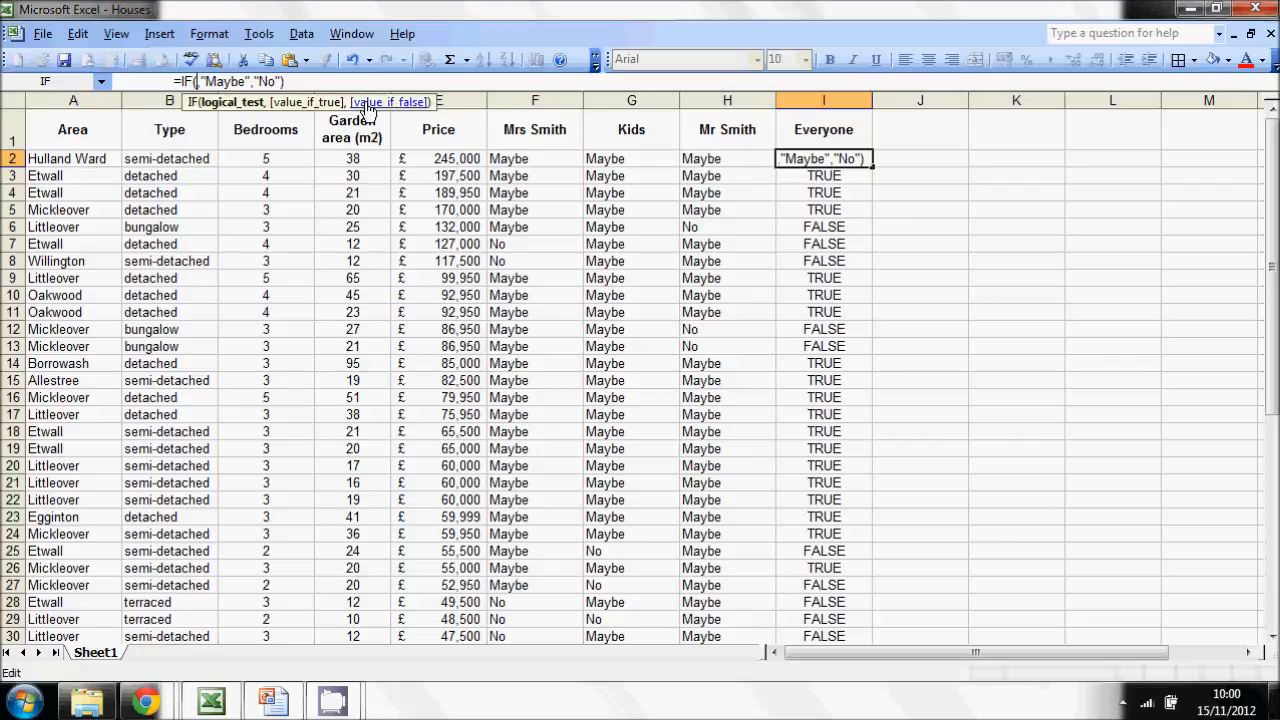
right_click(196, 86)
click(235, 142)
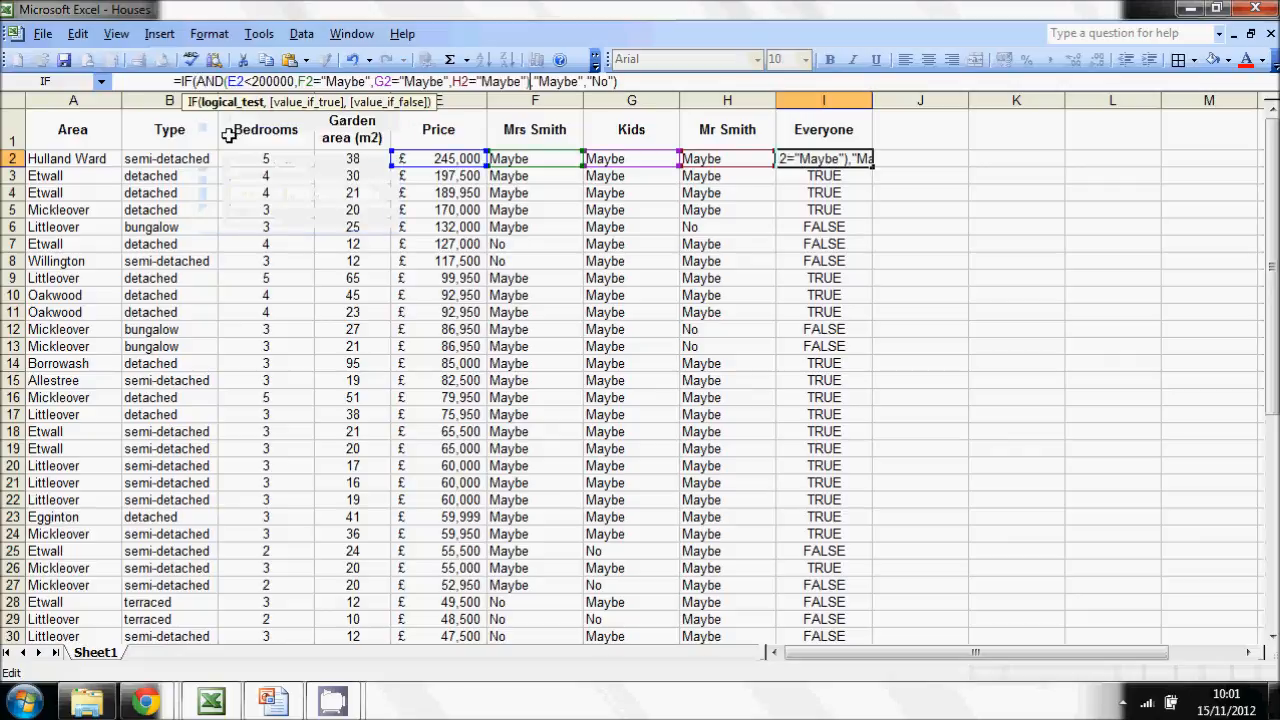
key(Return)
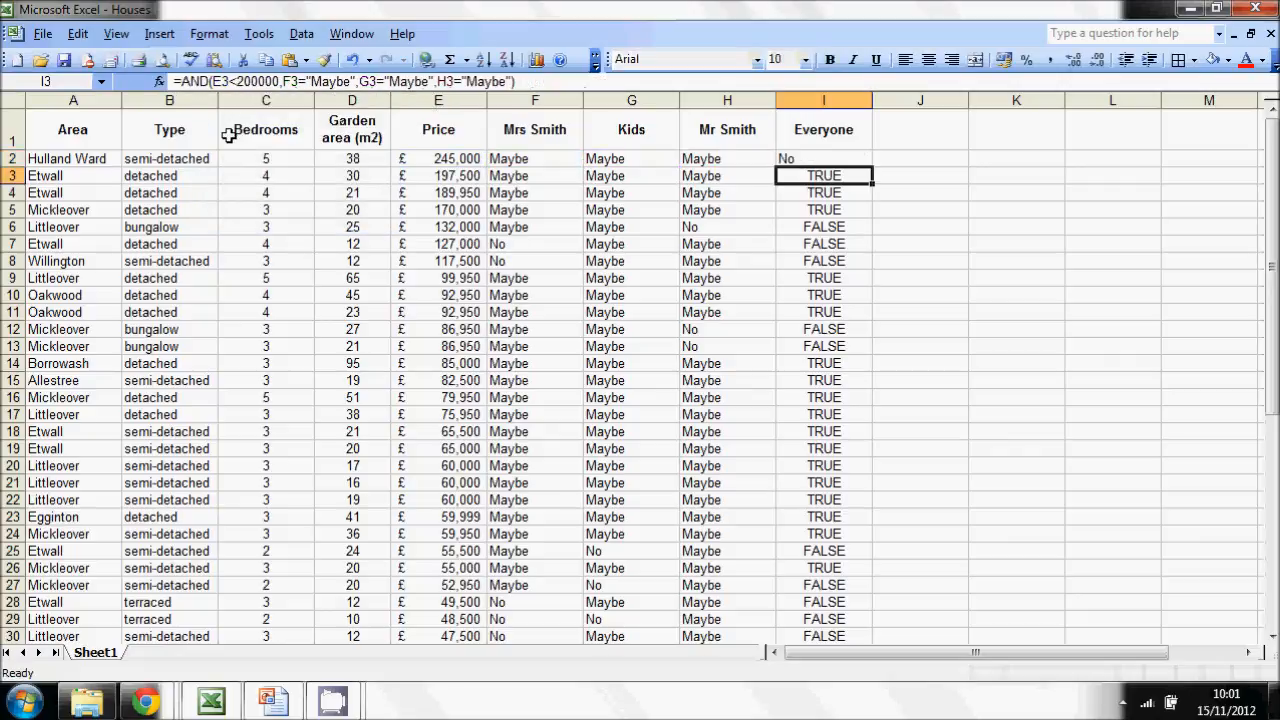
- Copy the combined IF and AND formula from I2 down the Everyone column to the last house row
click(848, 158)
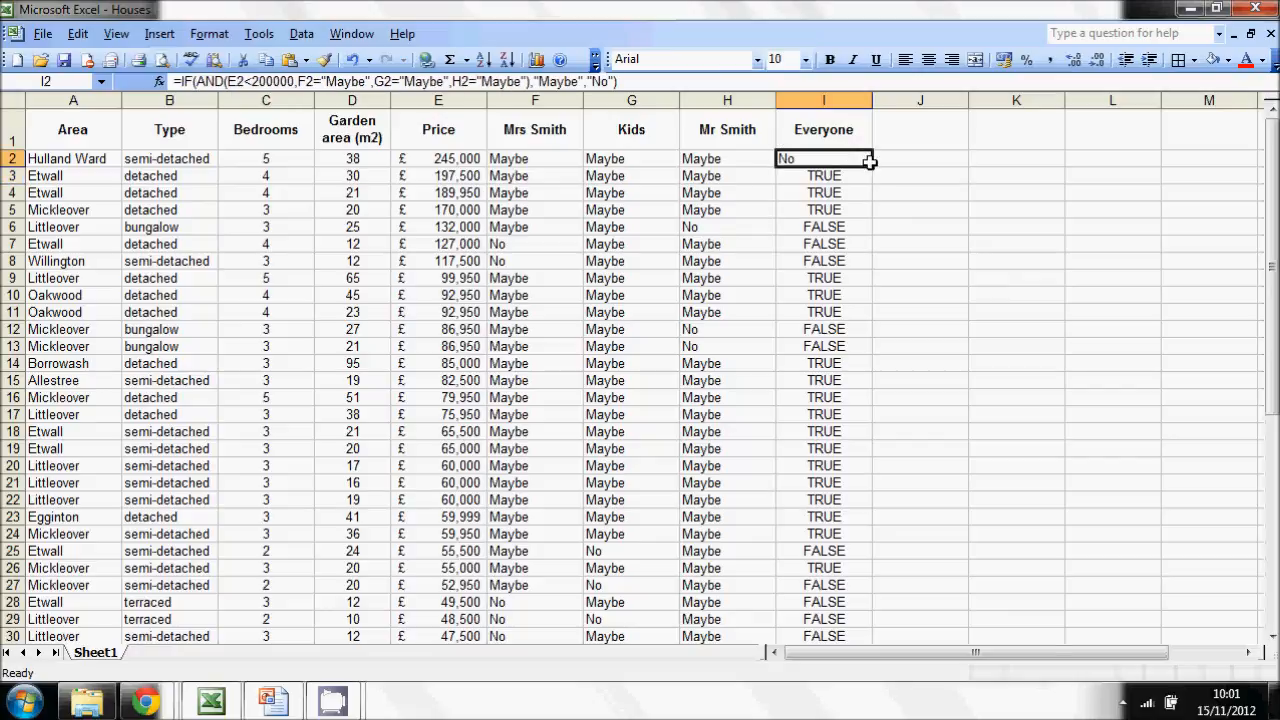
drag(875, 166, 924, 591)
click(1075, 530)
scroll(1272, 430, up, 3)
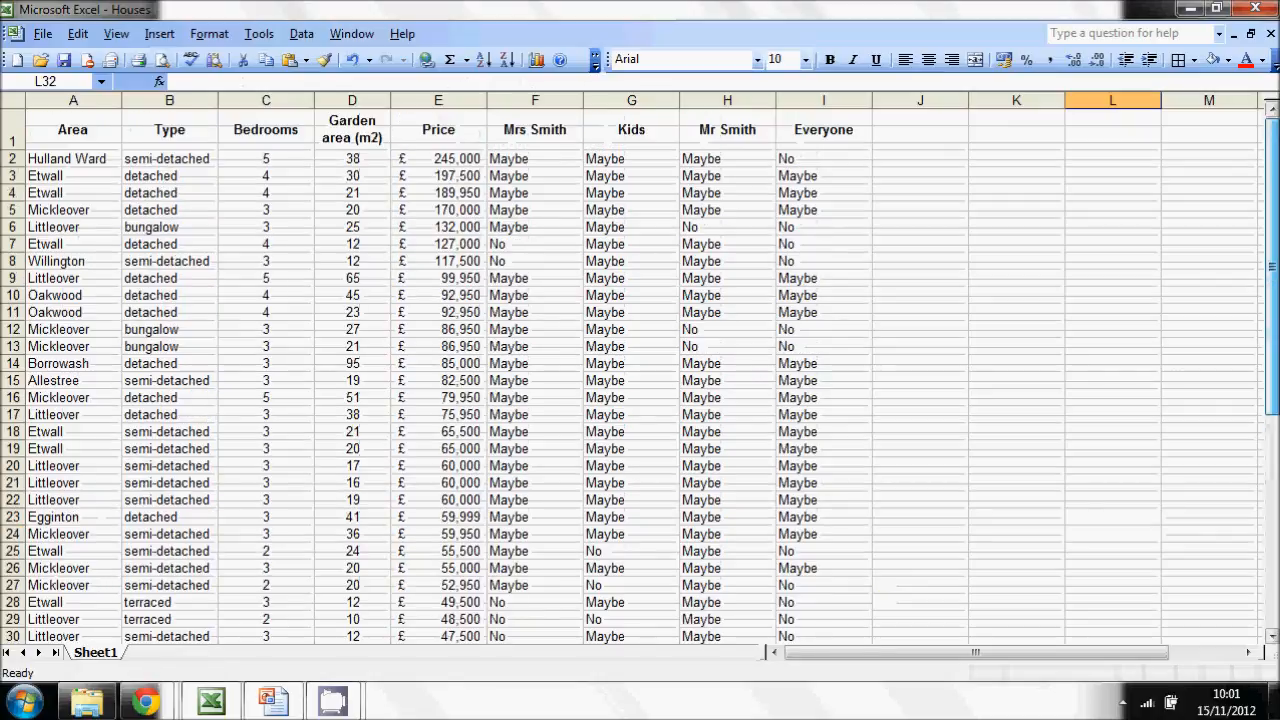